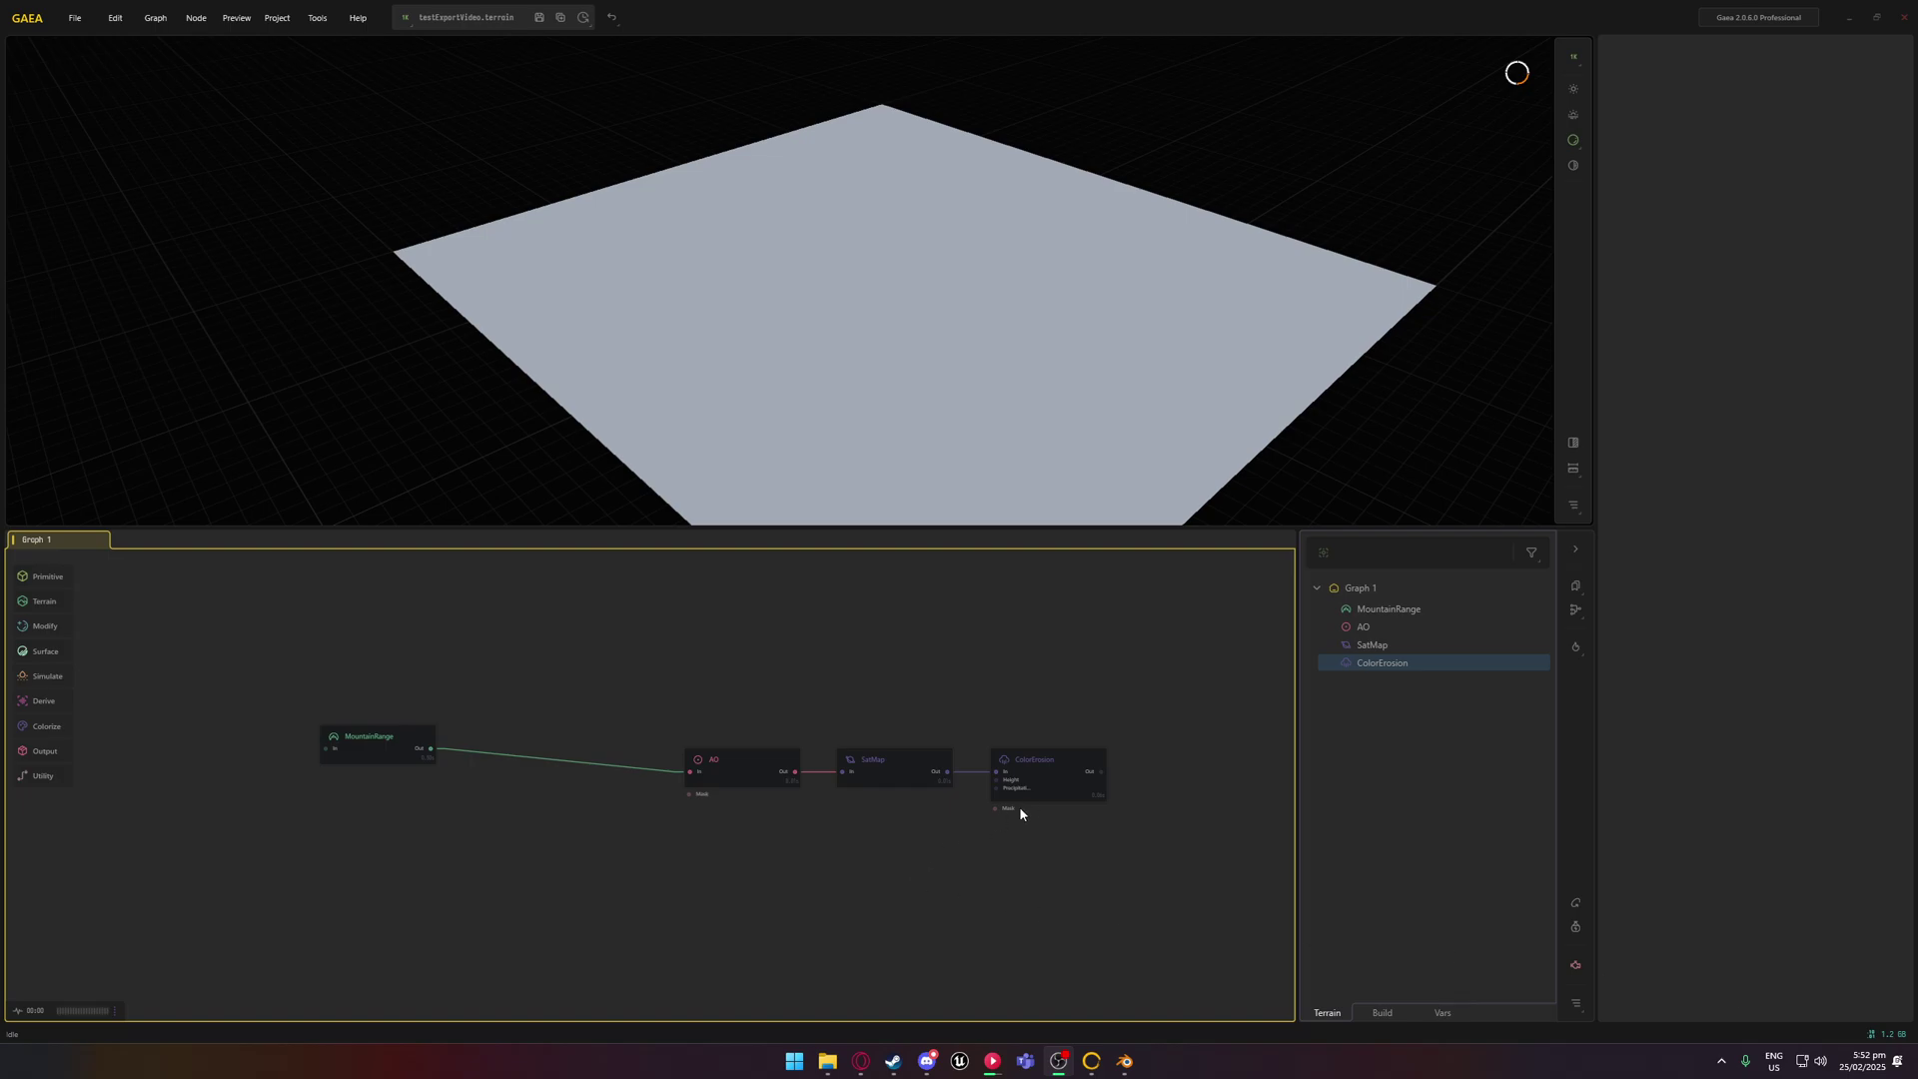
Move the MountainRange node closer to the AO node, in line with the rest of the chain
left_click(1035, 774)
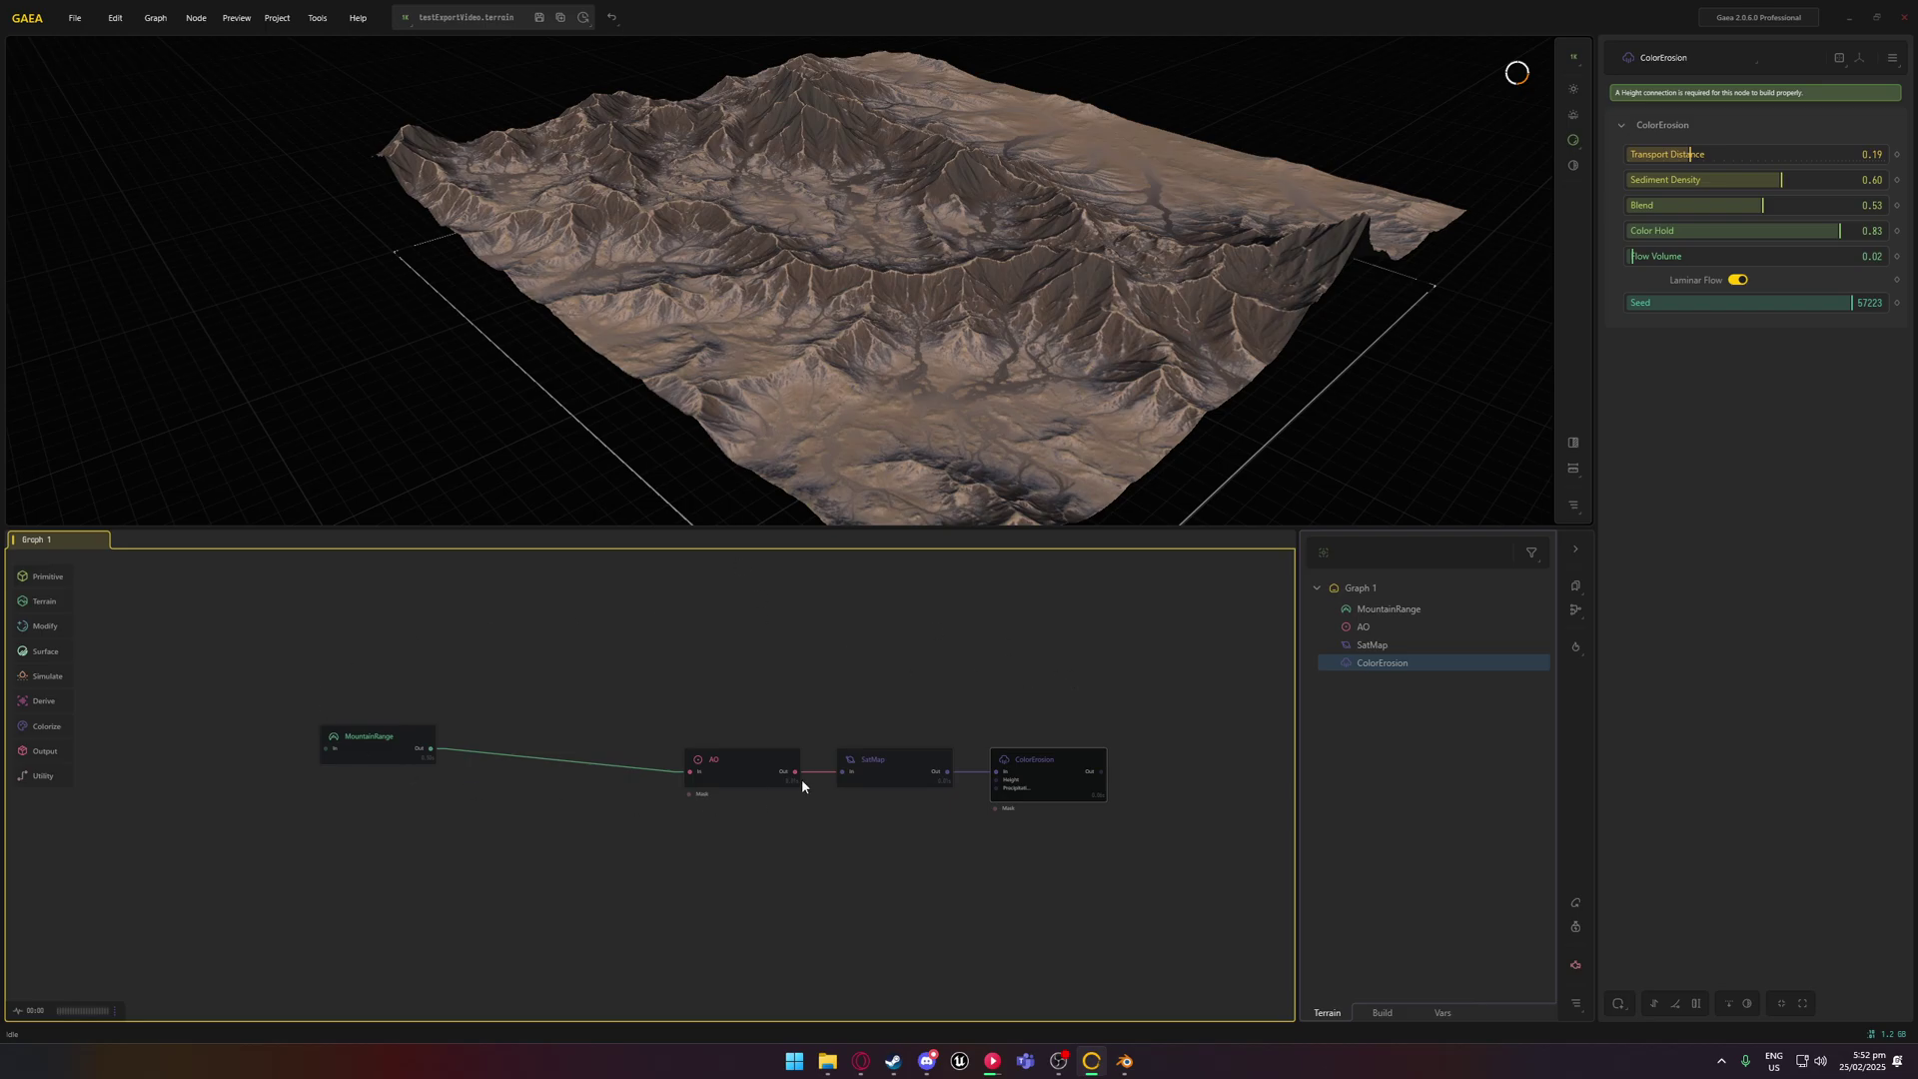
left_click_drag(405, 737, 572, 765)
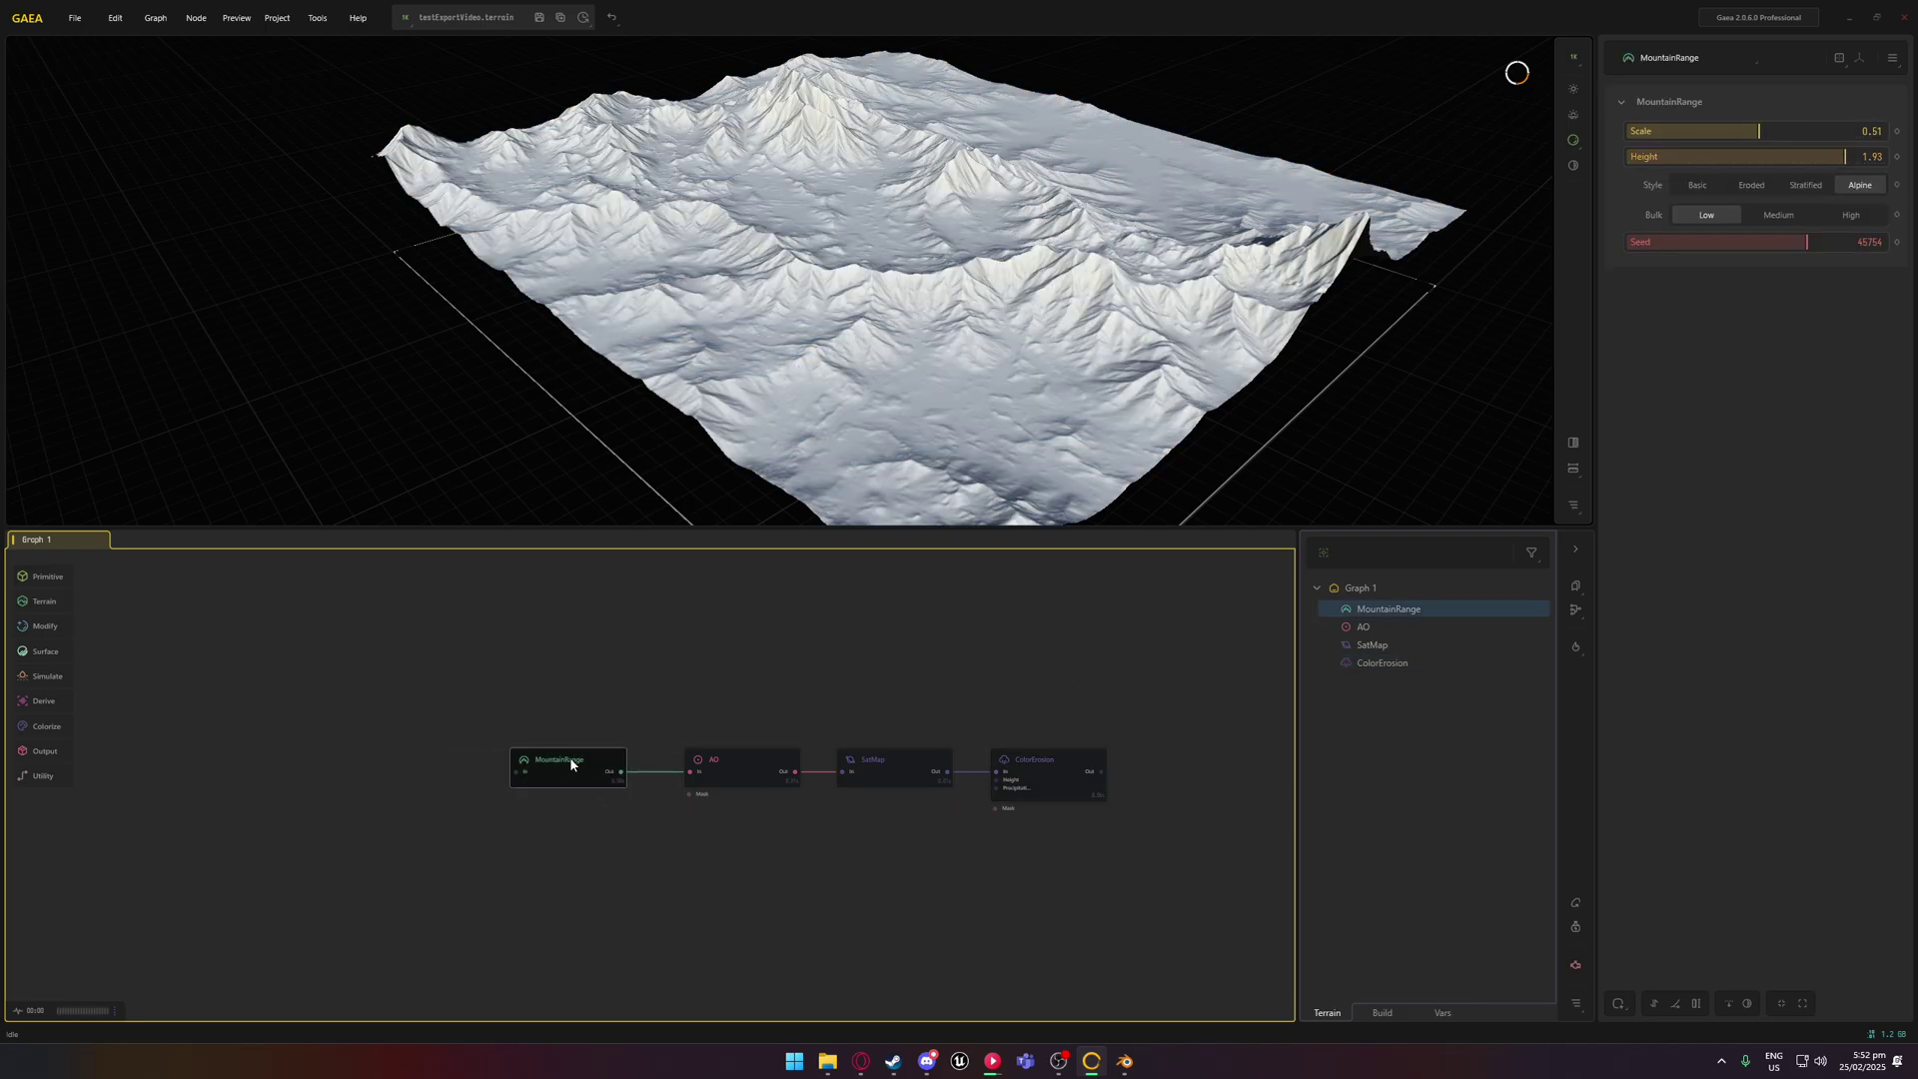
left_click(1035, 761)
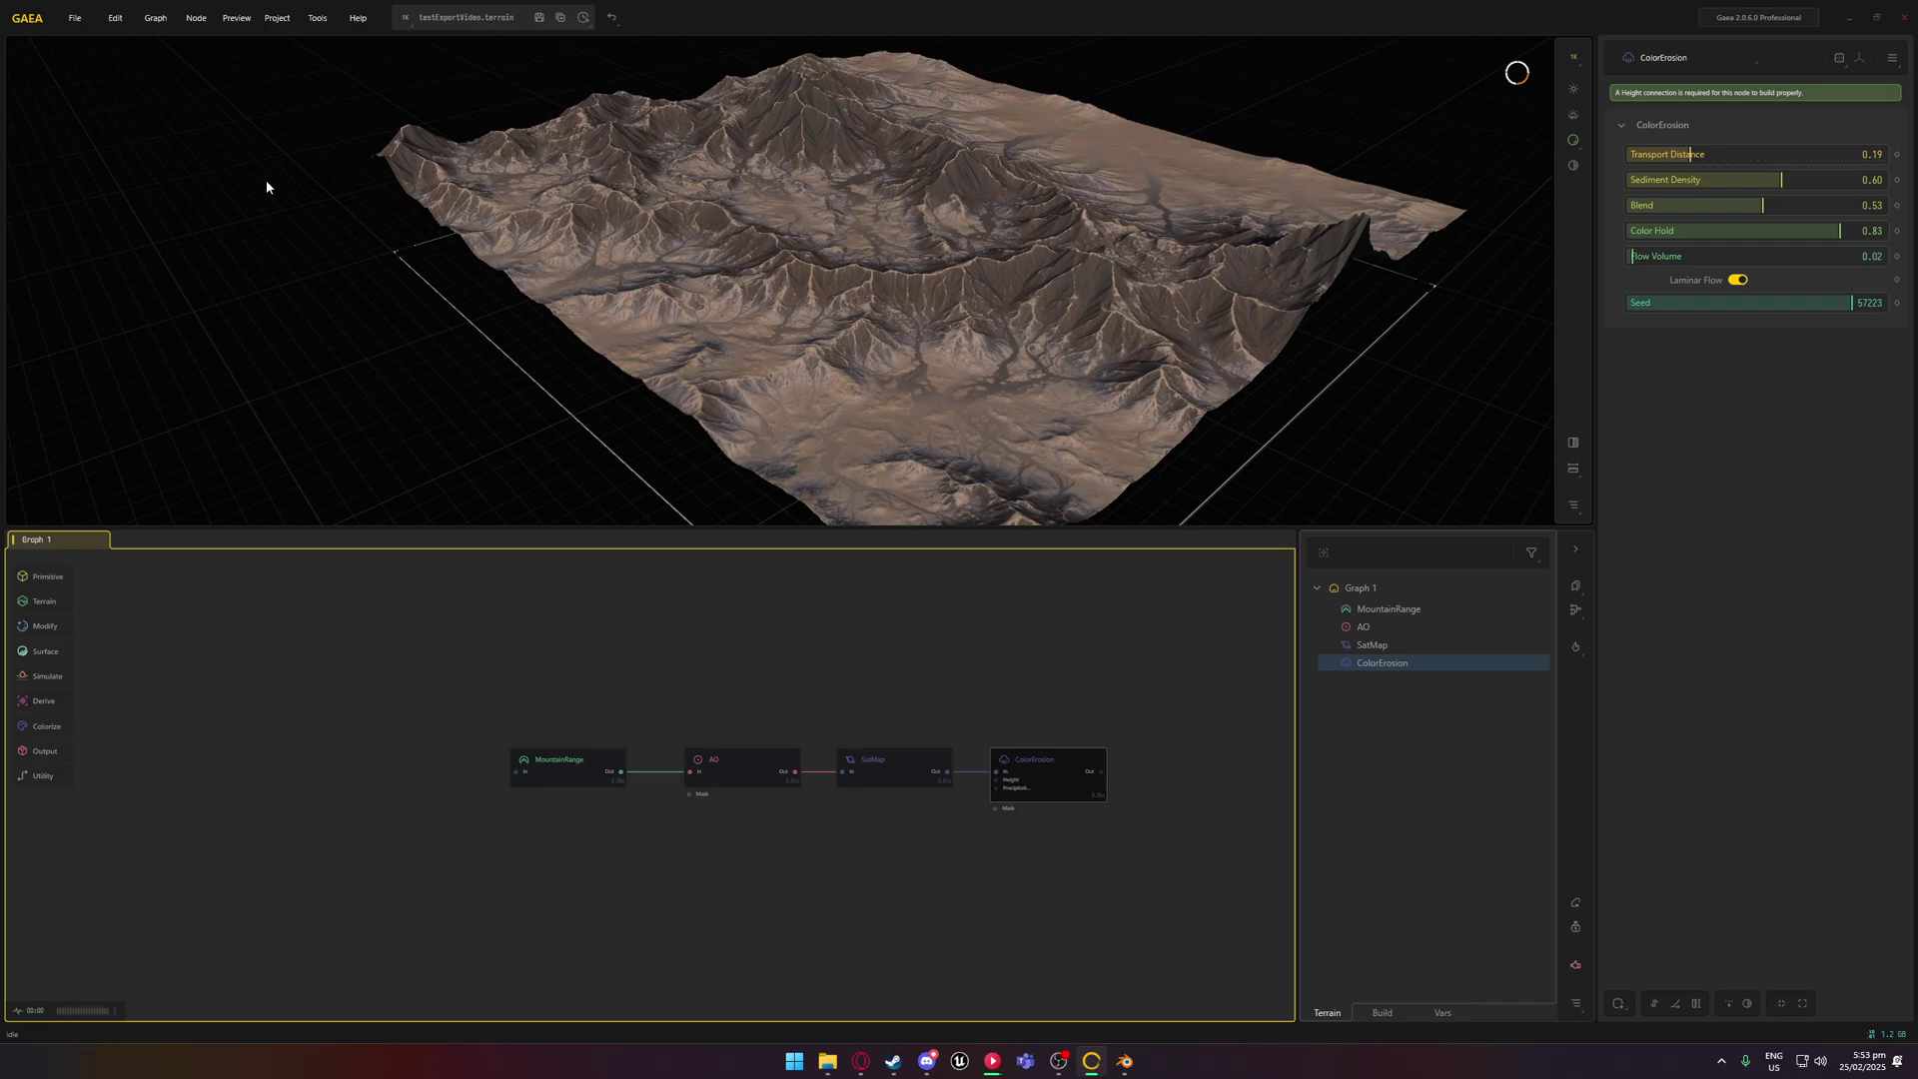
Preview the outputs of the AO, SatMap and ColorErosion nodes in turn
left_click(769, 780)
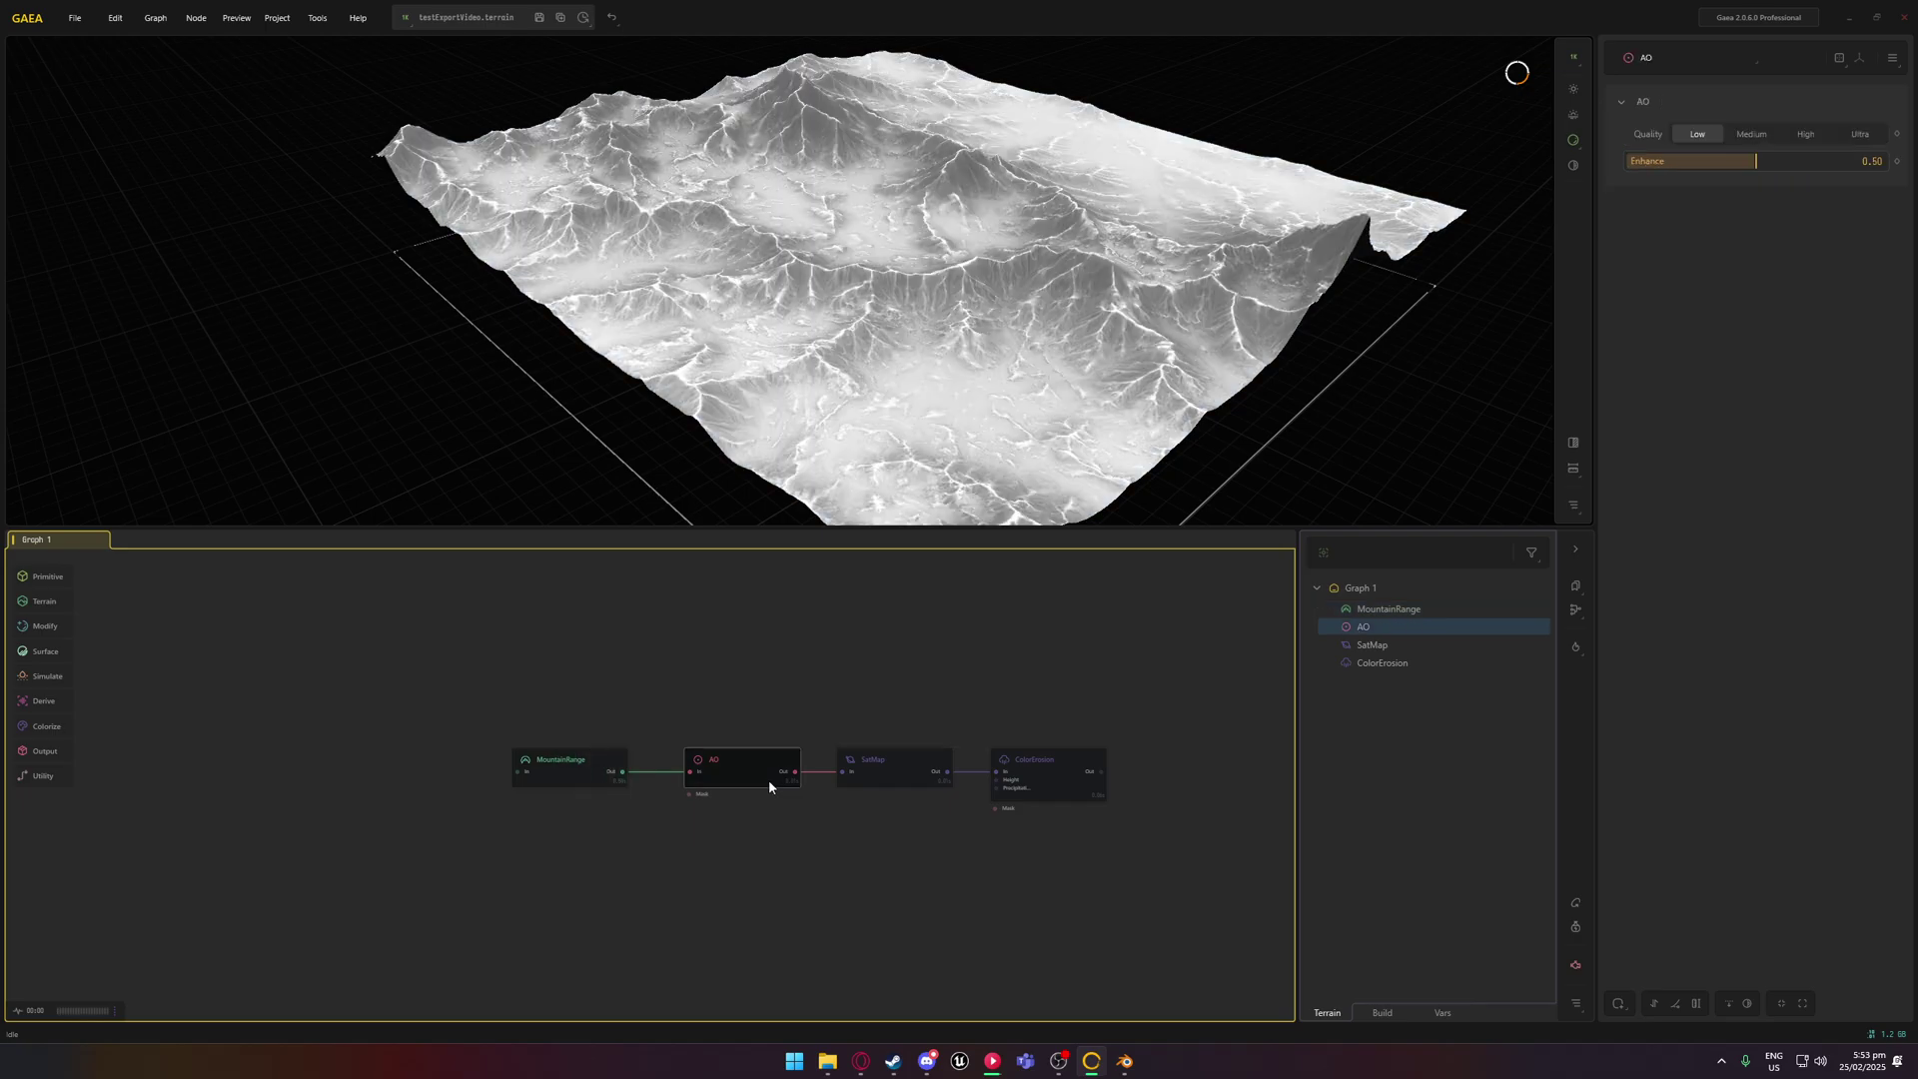
left_click(908, 759)
left_click(1048, 776)
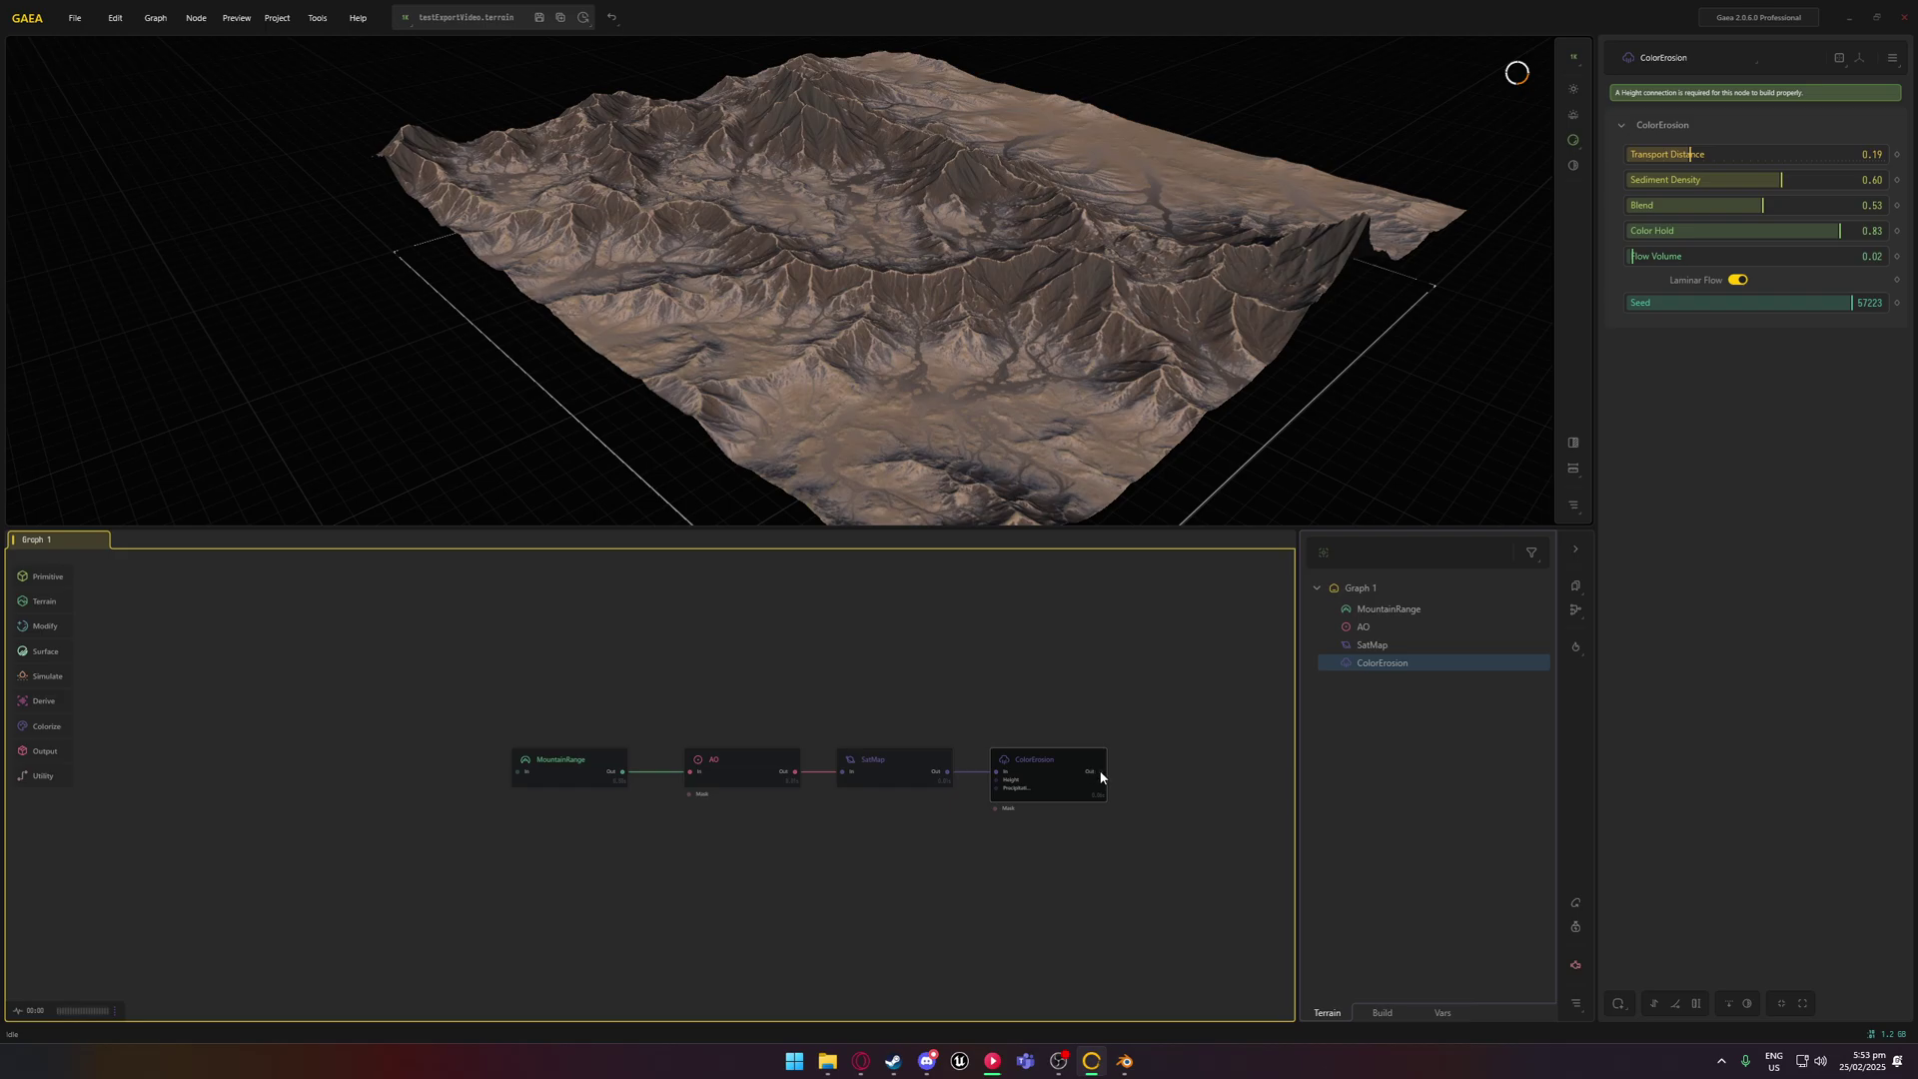
middle_click_drag(1073, 688, 950, 687)
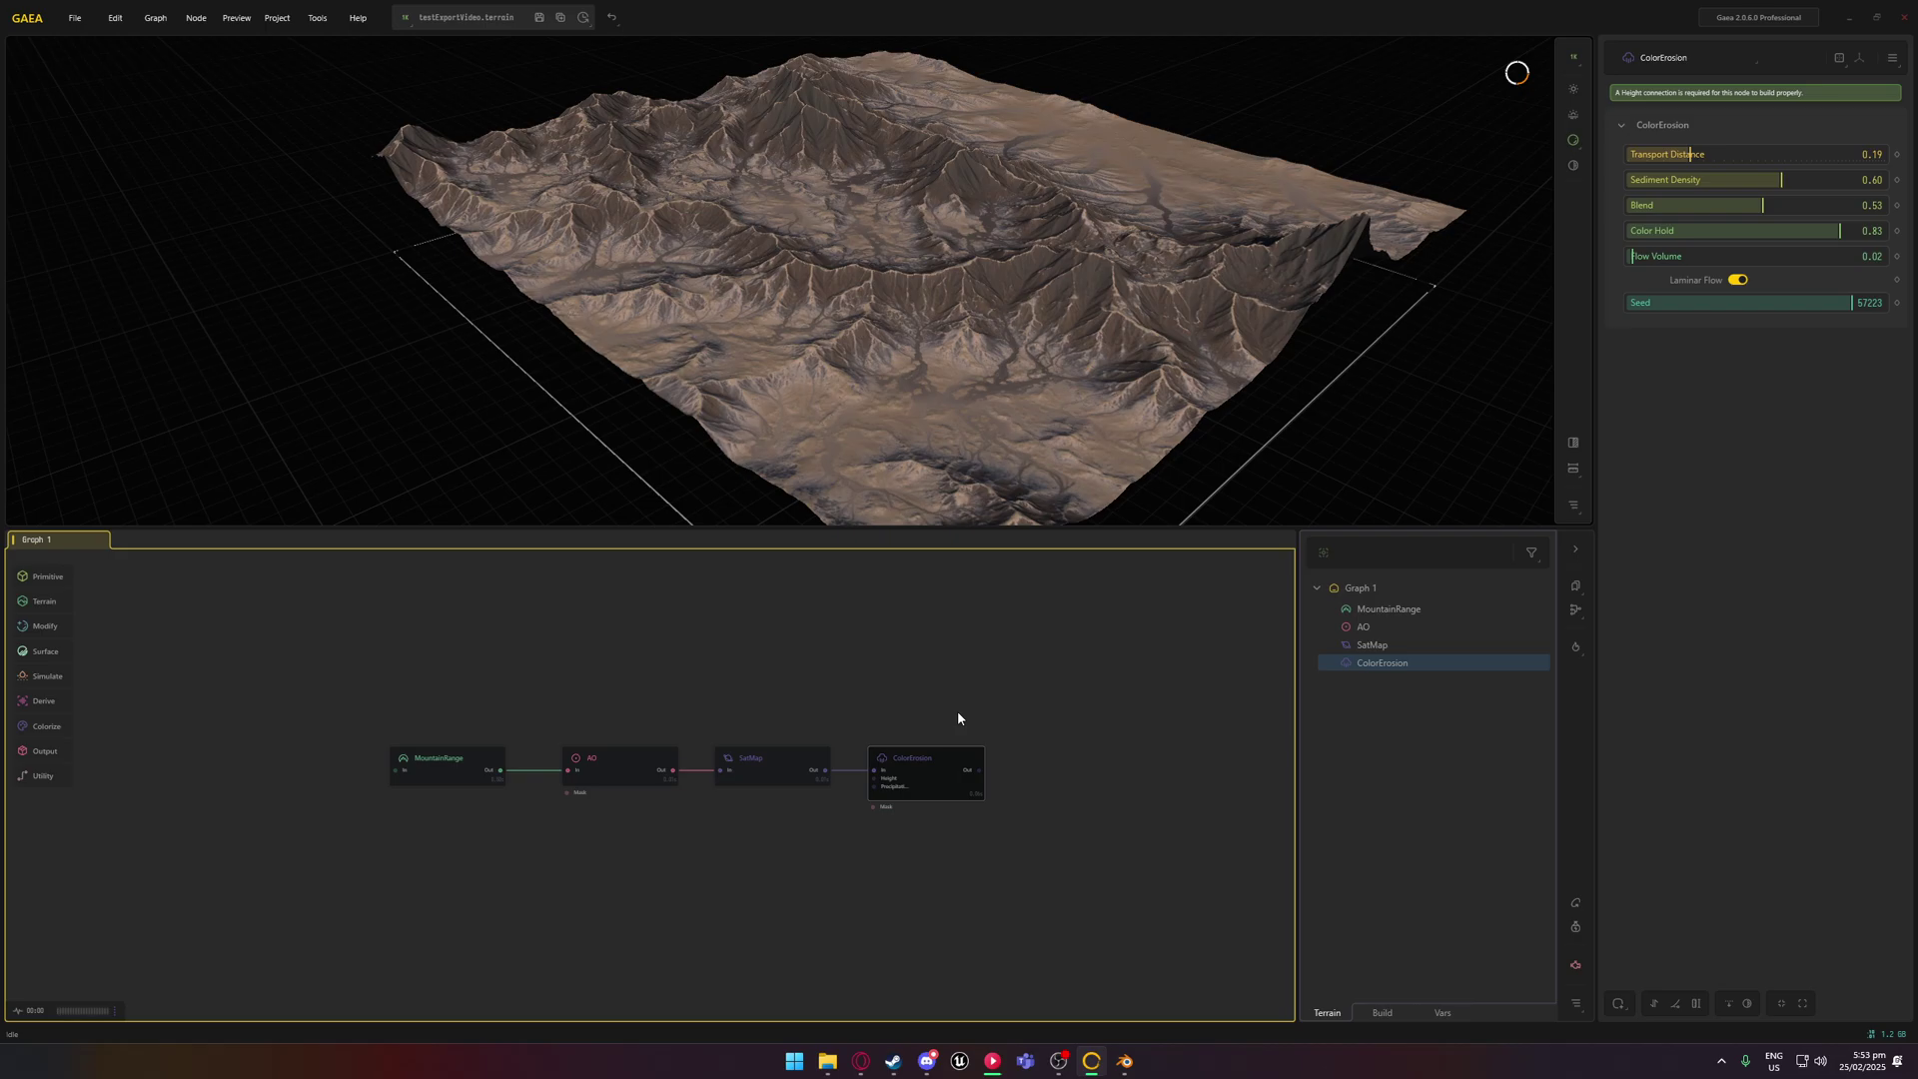
middle_click_drag(823, 709, 984, 660)
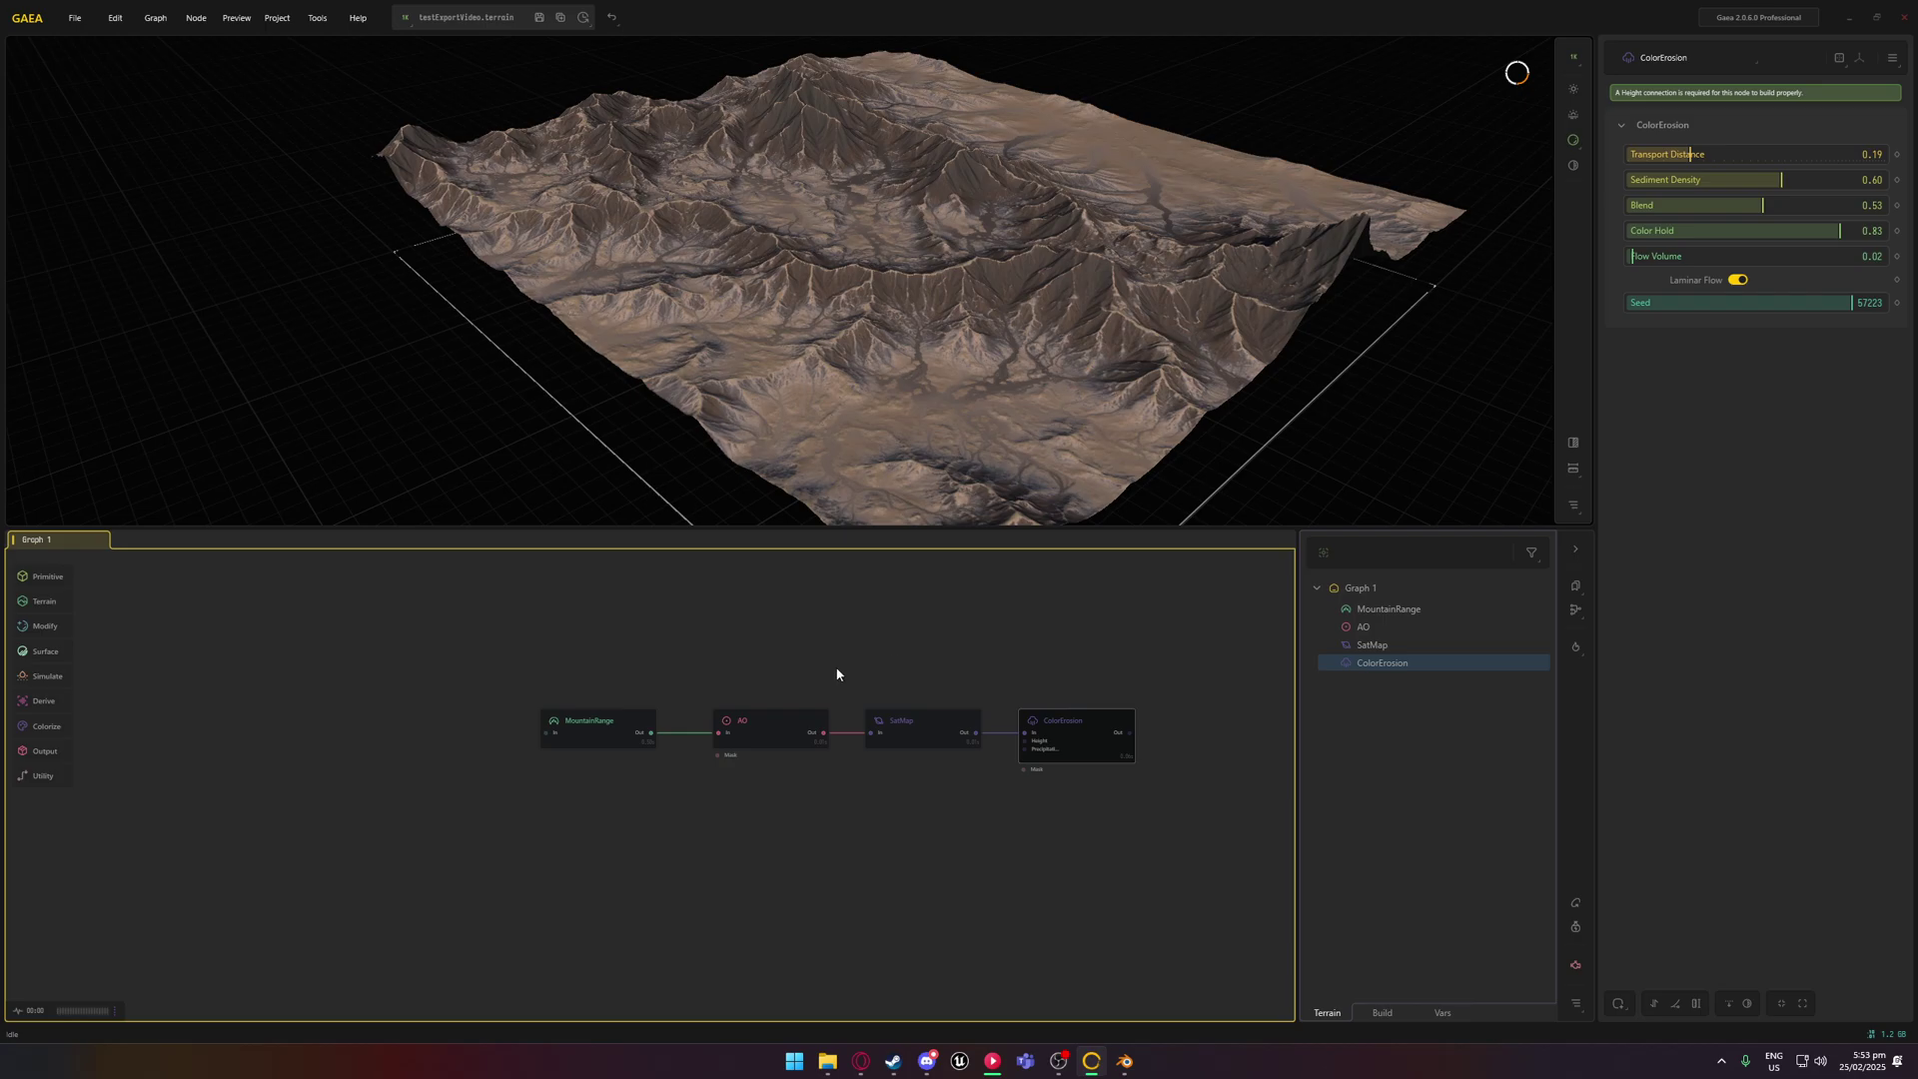
middle_click_drag(1043, 703, 988, 702)
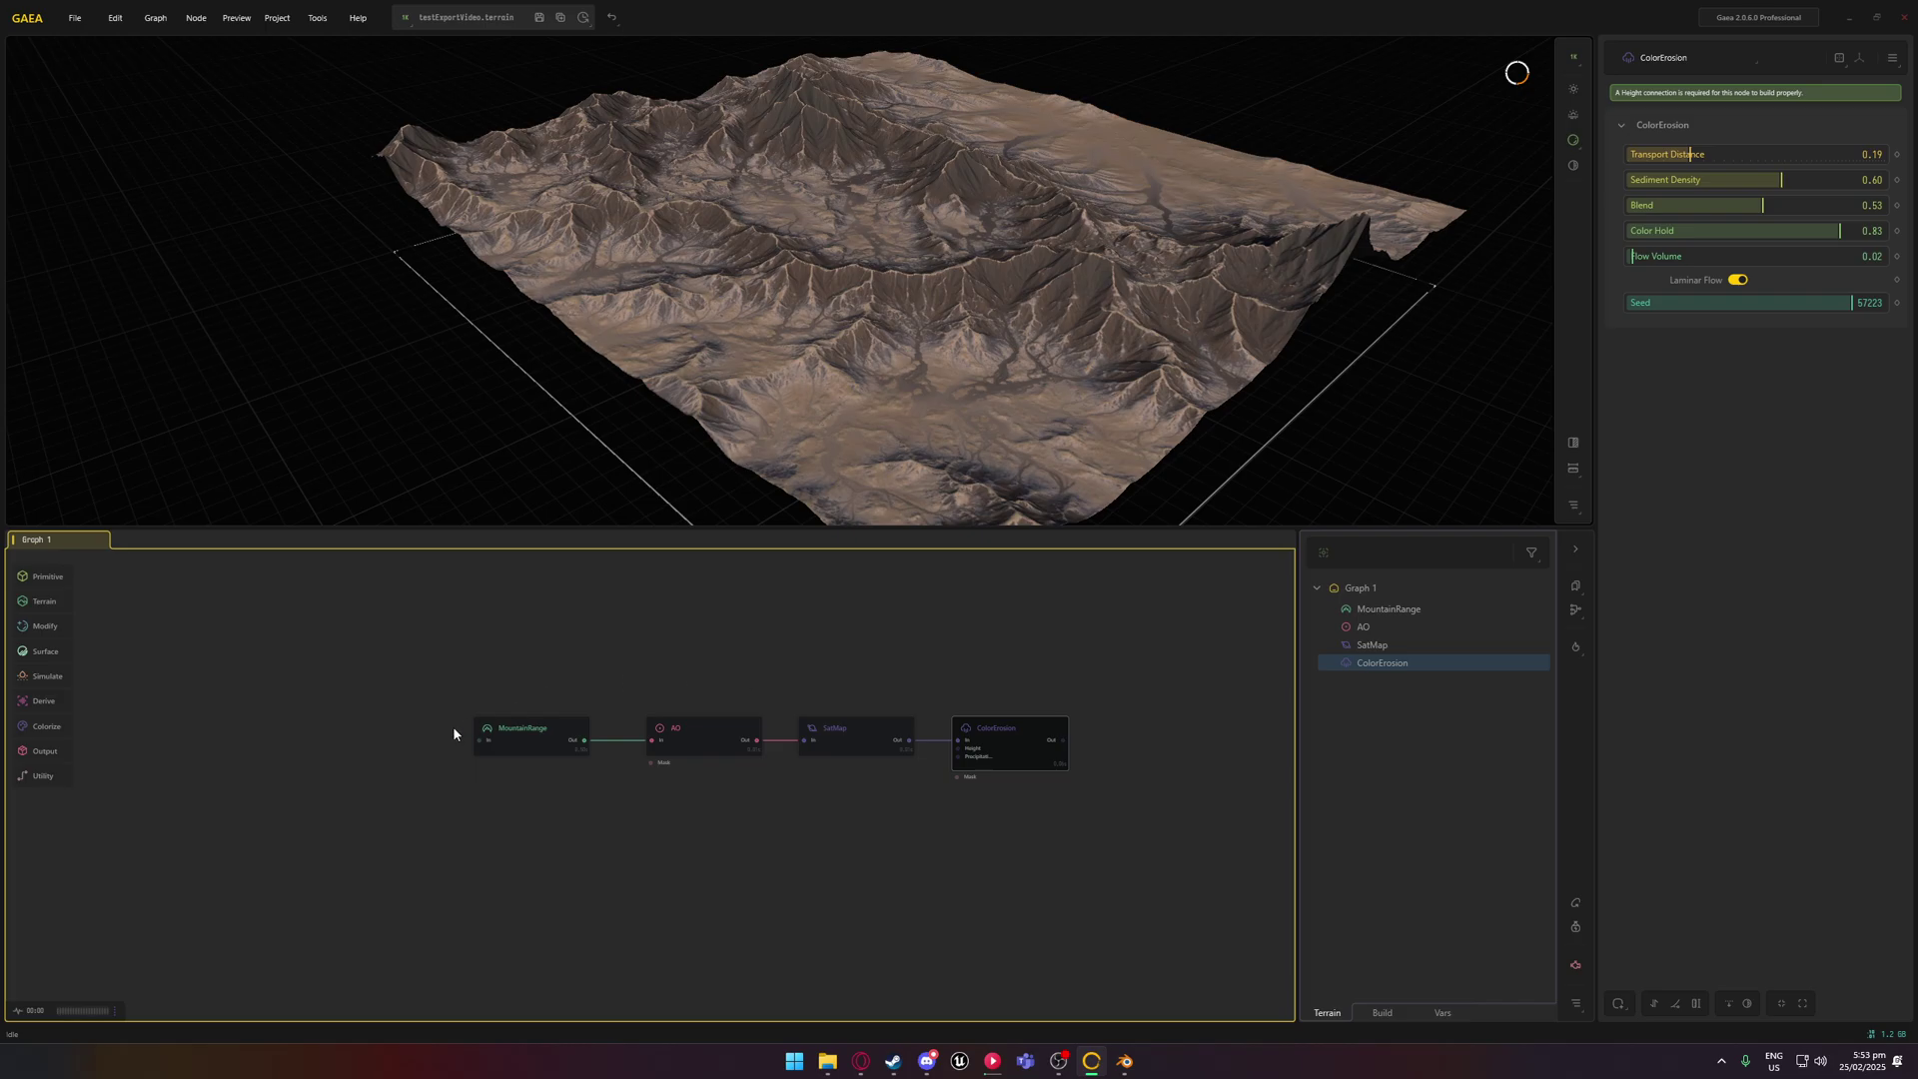
Add a Mesher node fed by the MountainRange node's output
left_click(520, 753)
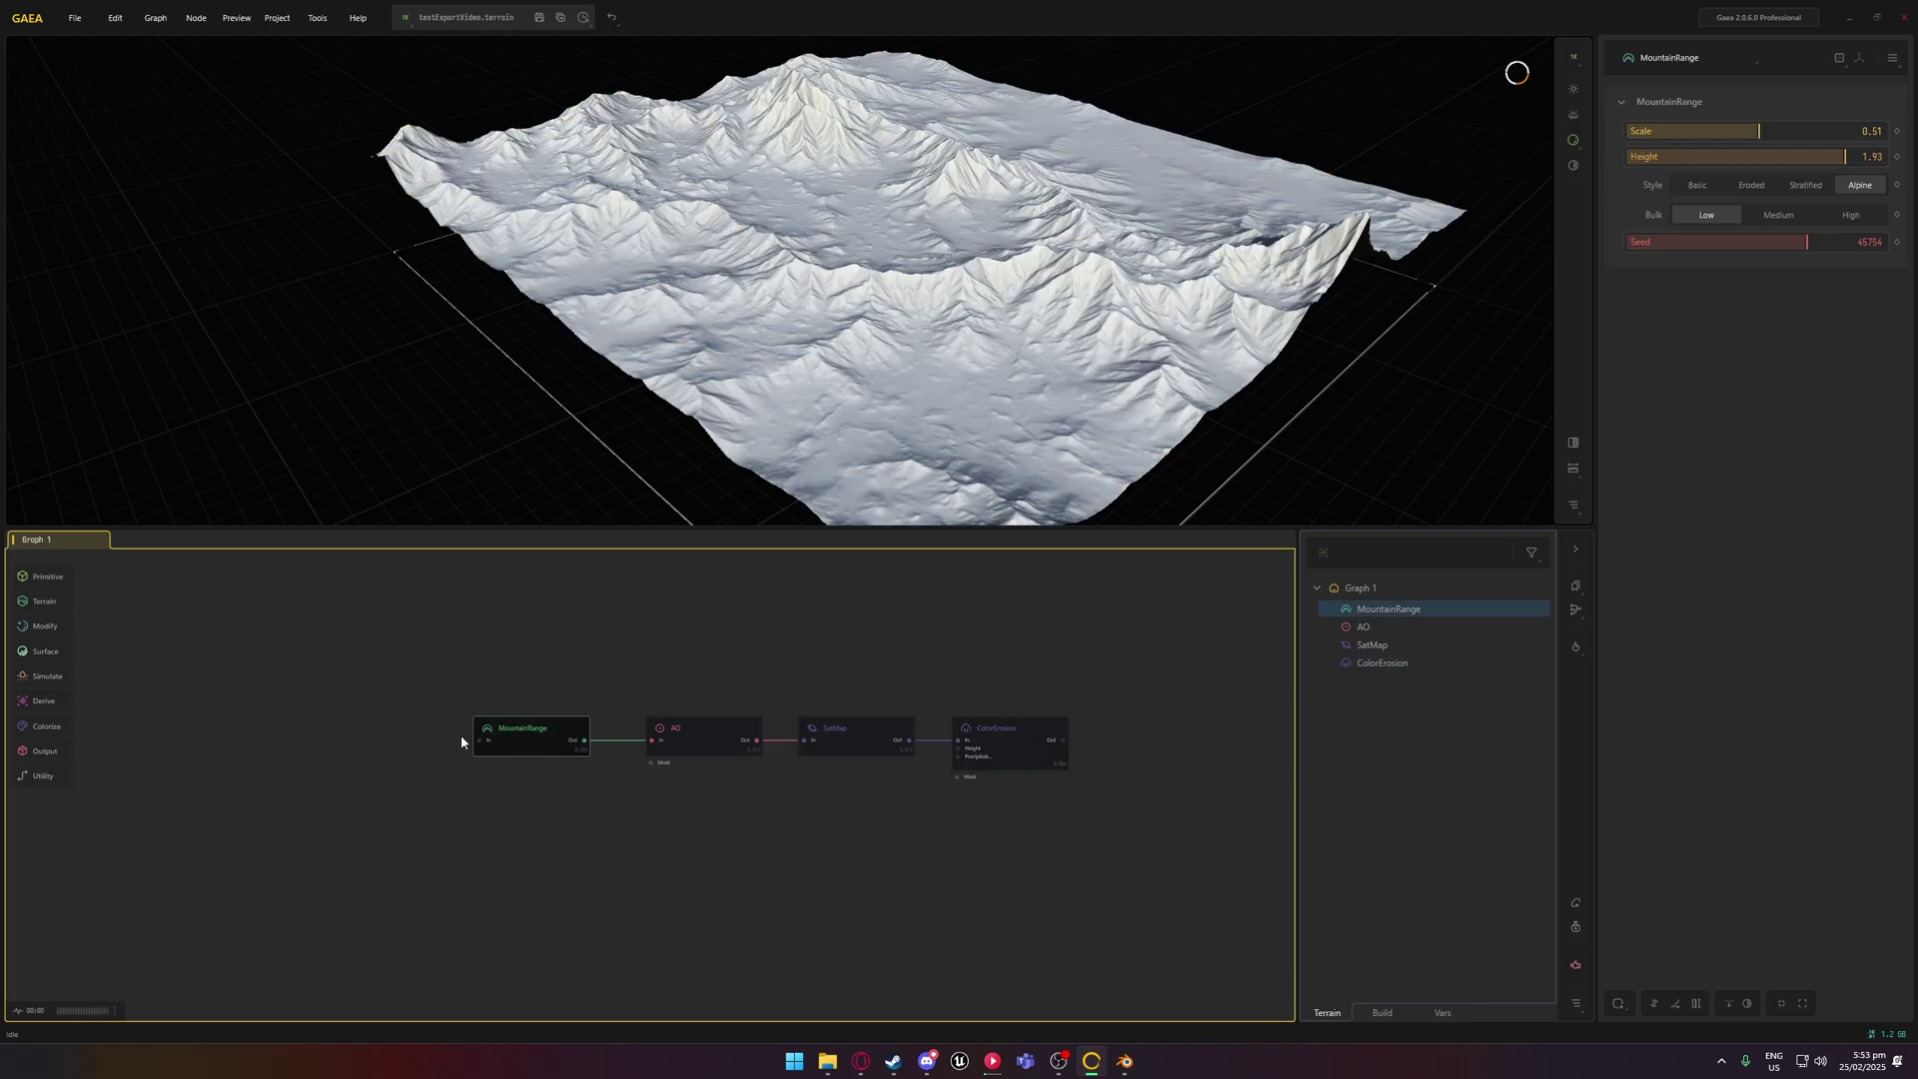
mouse_move(532, 735)
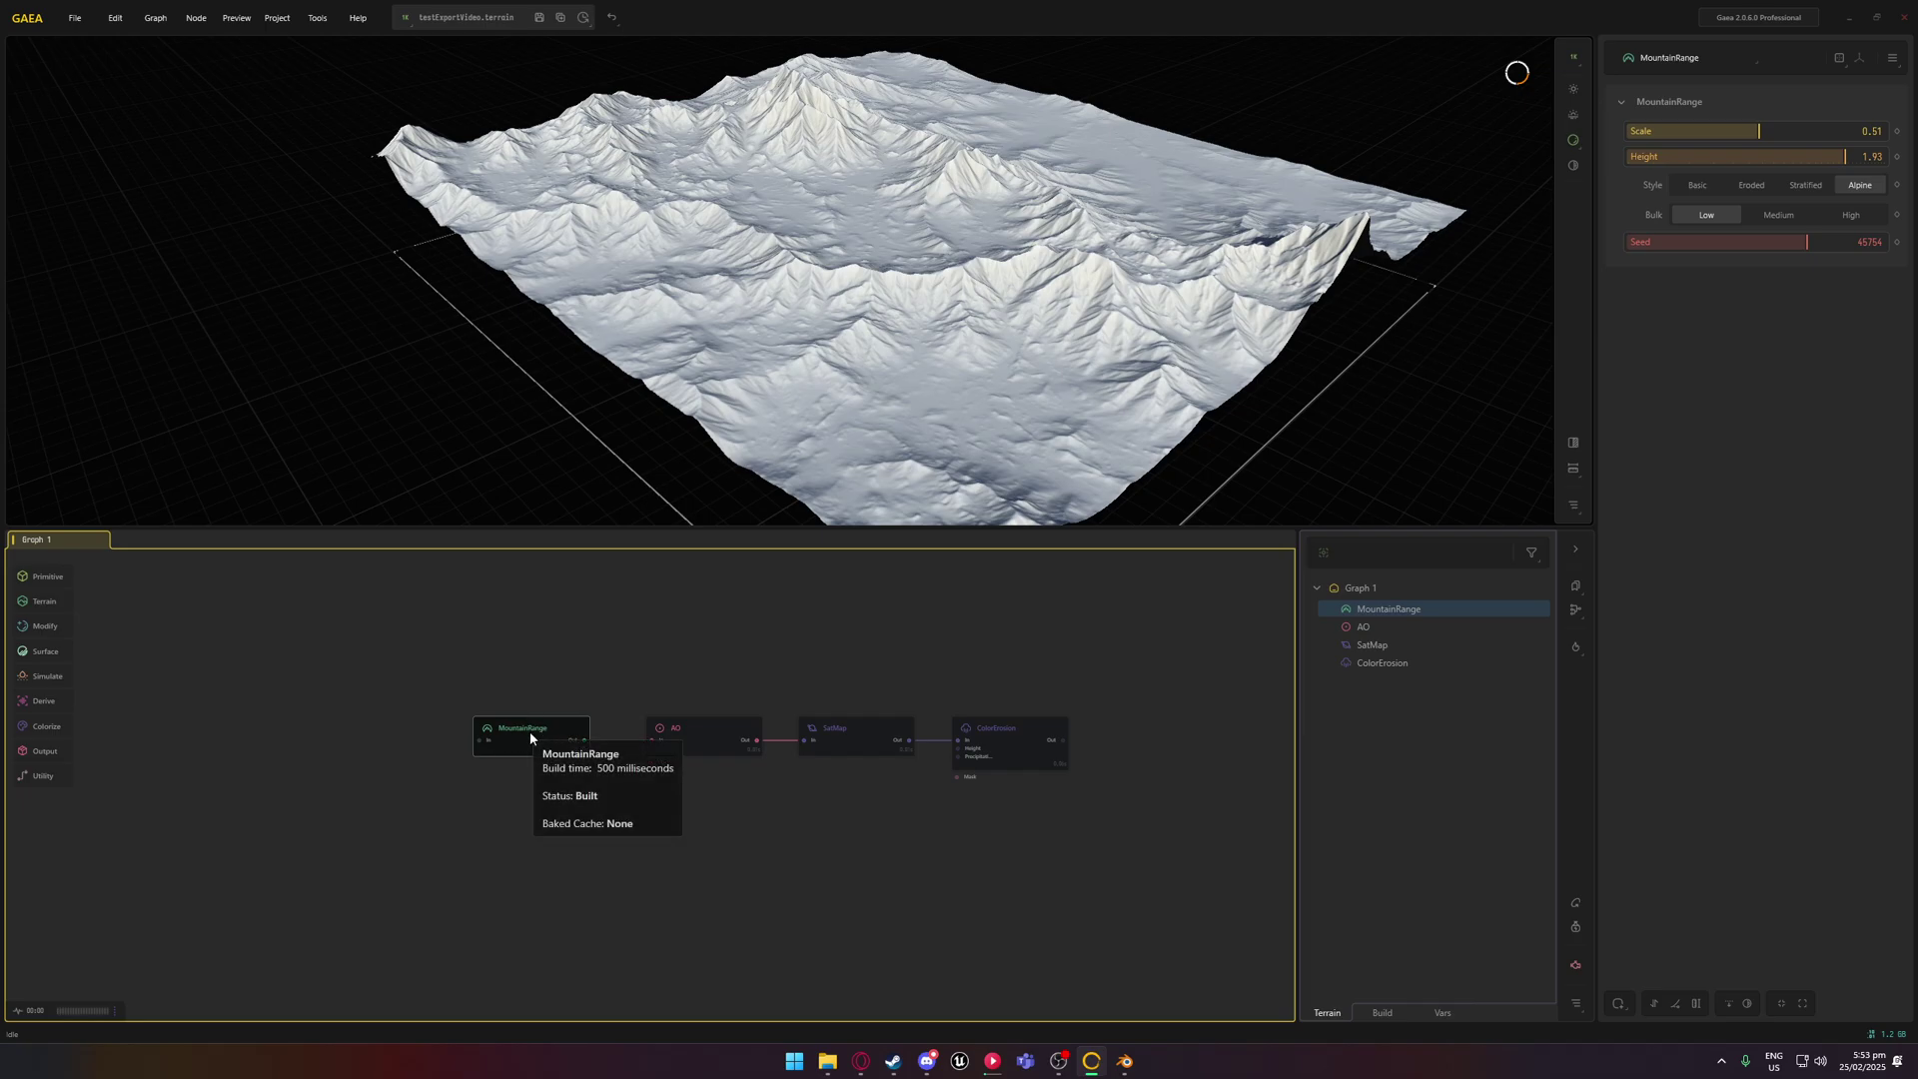
left_click(612, 680)
left_click_drag(584, 740, 746, 652)
type("mesh")
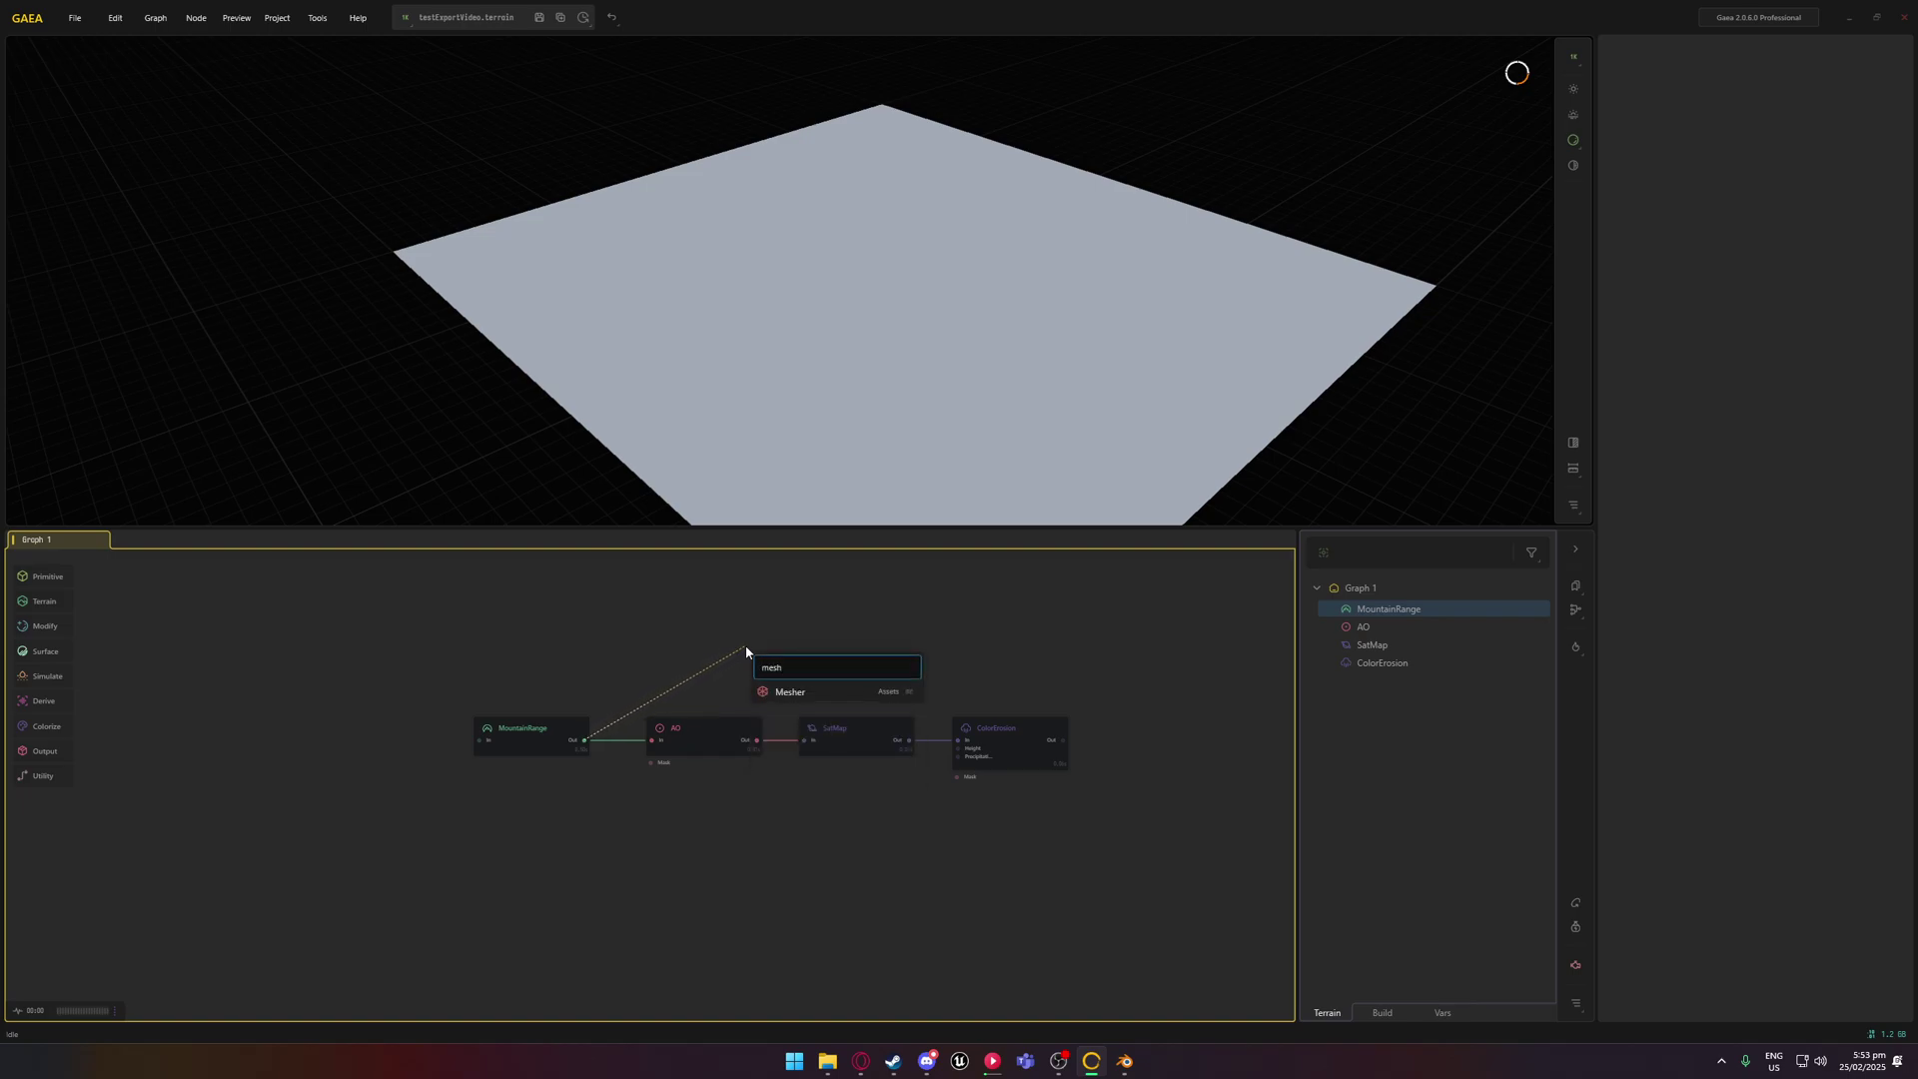
left_click(828, 690)
left_click_drag(651, 773, 533, 778)
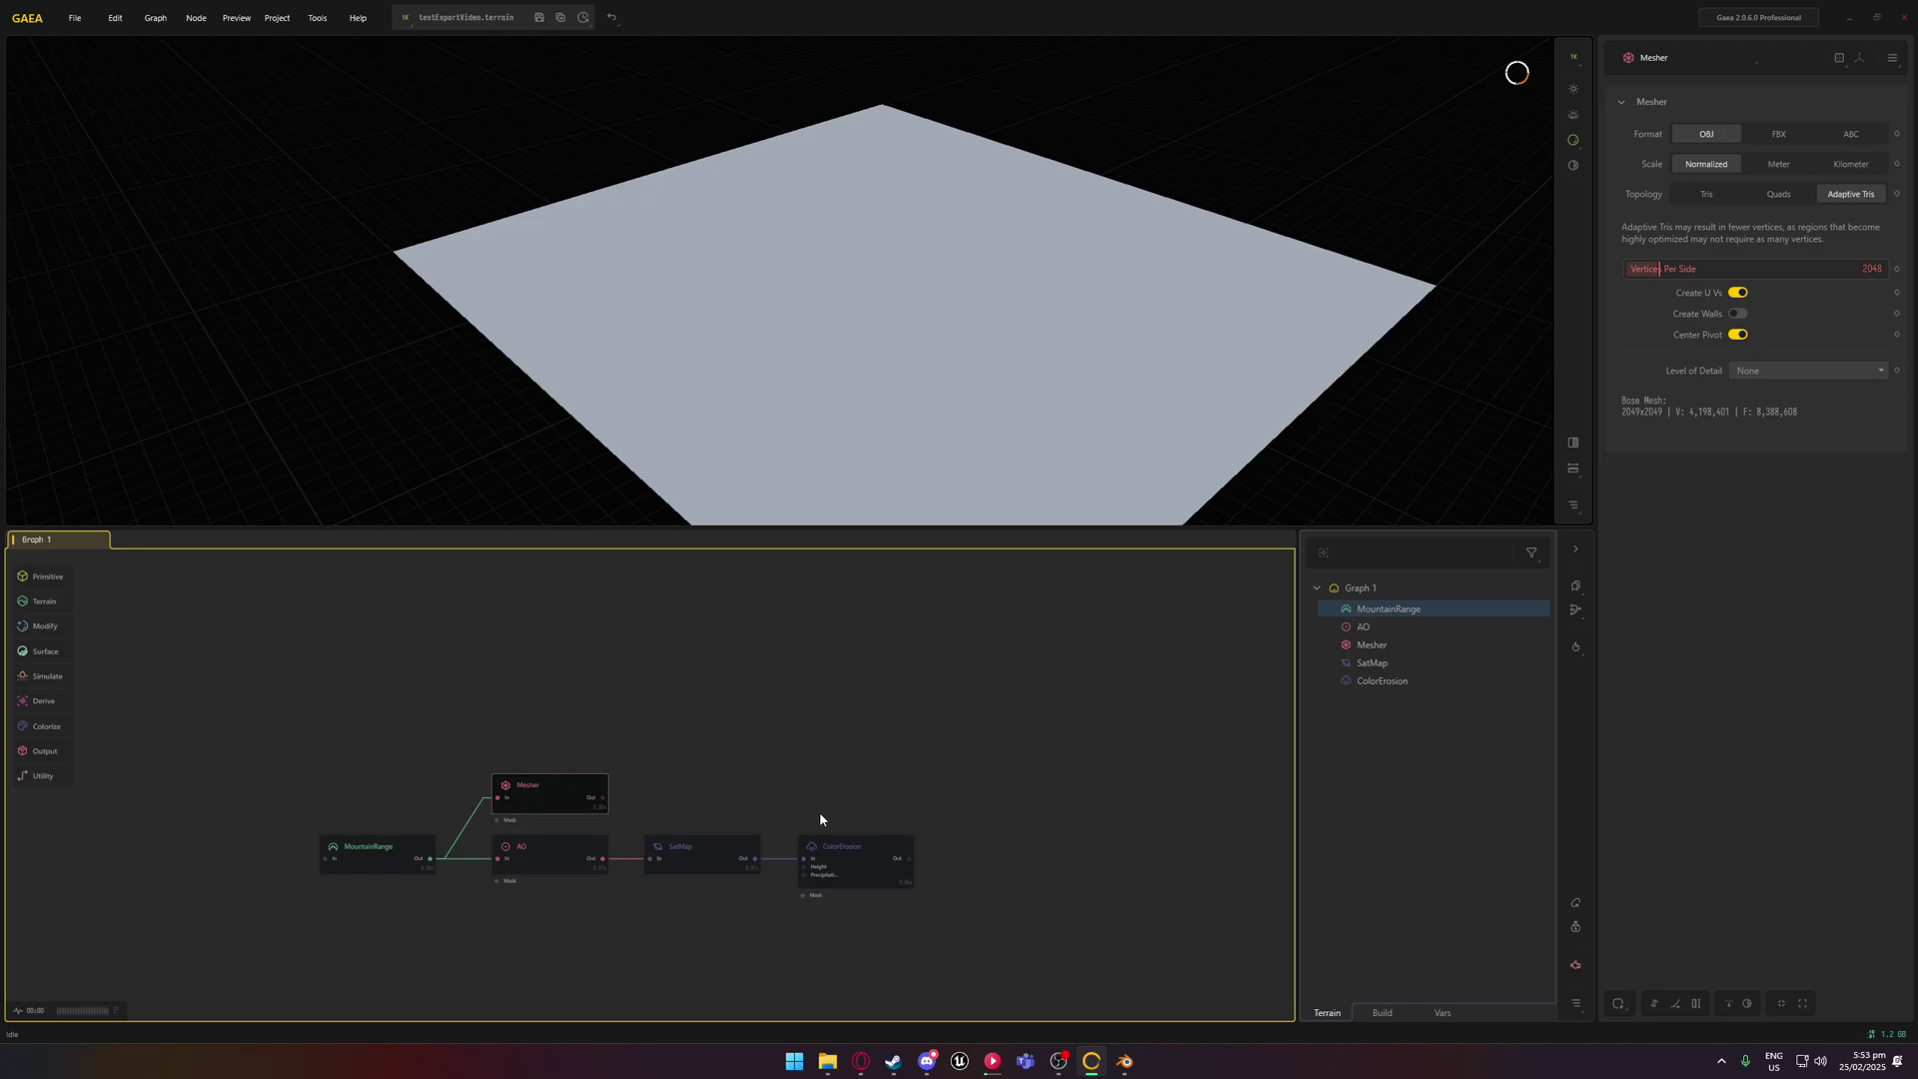
Add a Normals node on its own branch below AO, fed by the MountainRange node's output
left_click(865, 855)
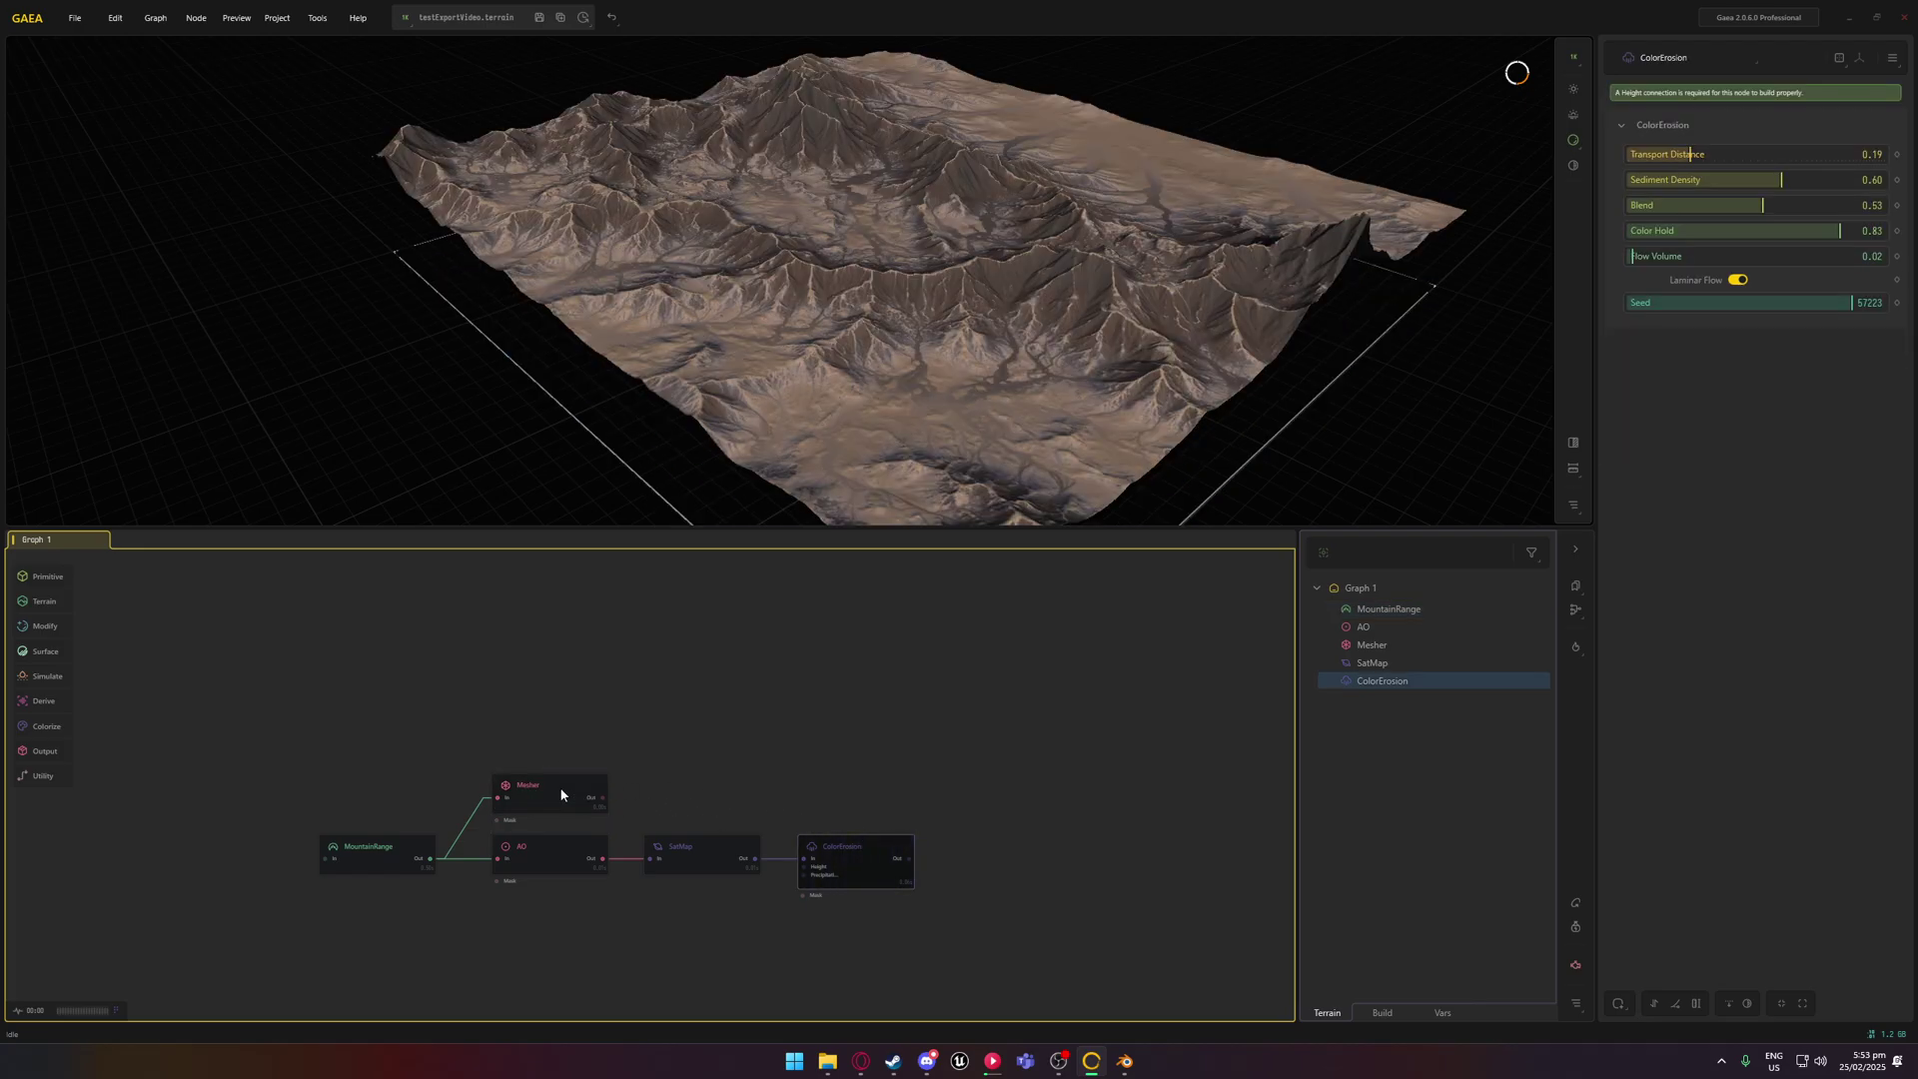
middle_click_drag(881, 788, 995, 713)
scroll(846, 736, "up", 1)
middle_click_drag(837, 769, 659, 704)
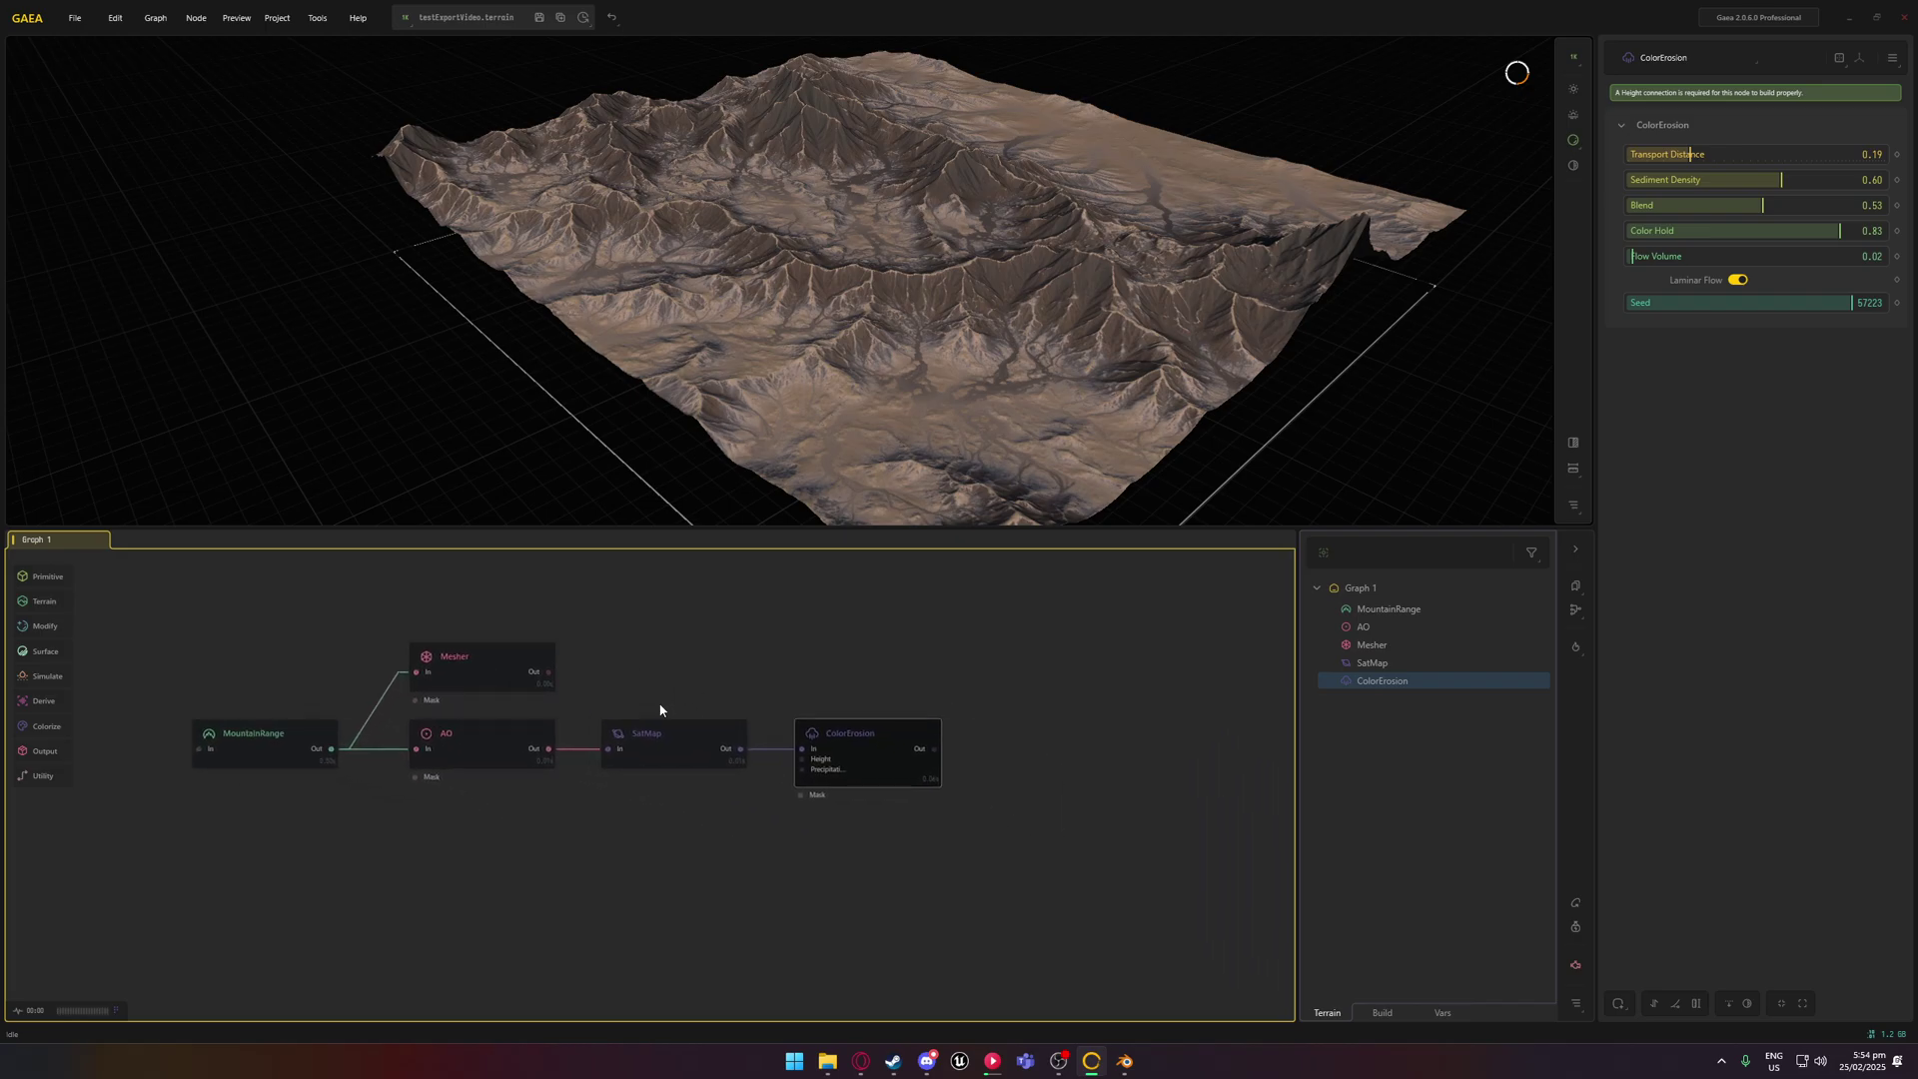
left_click_drag(340, 753, 409, 859)
type("m")
key("BackSpace")
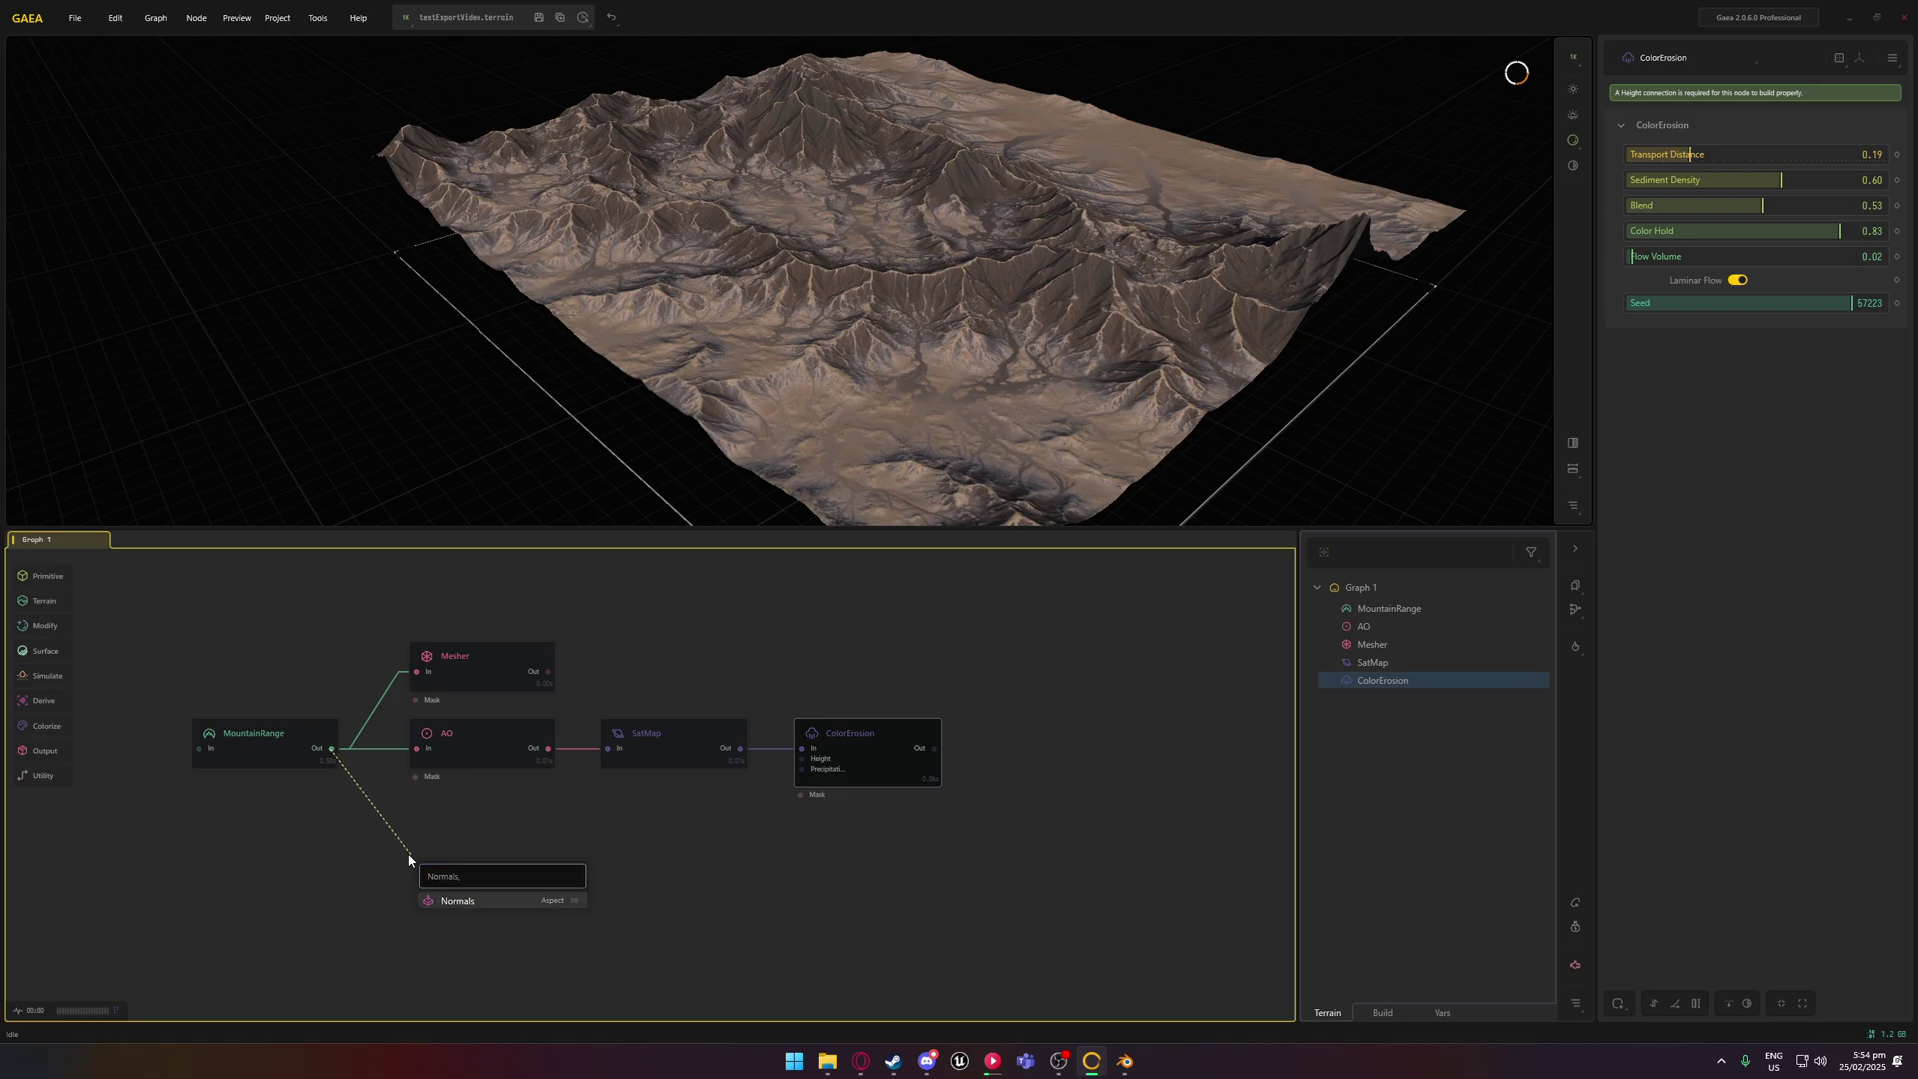
key("Return")
left_click_drag(652, 789, 450, 734)
middle_click_drag(662, 749, 885, 754)
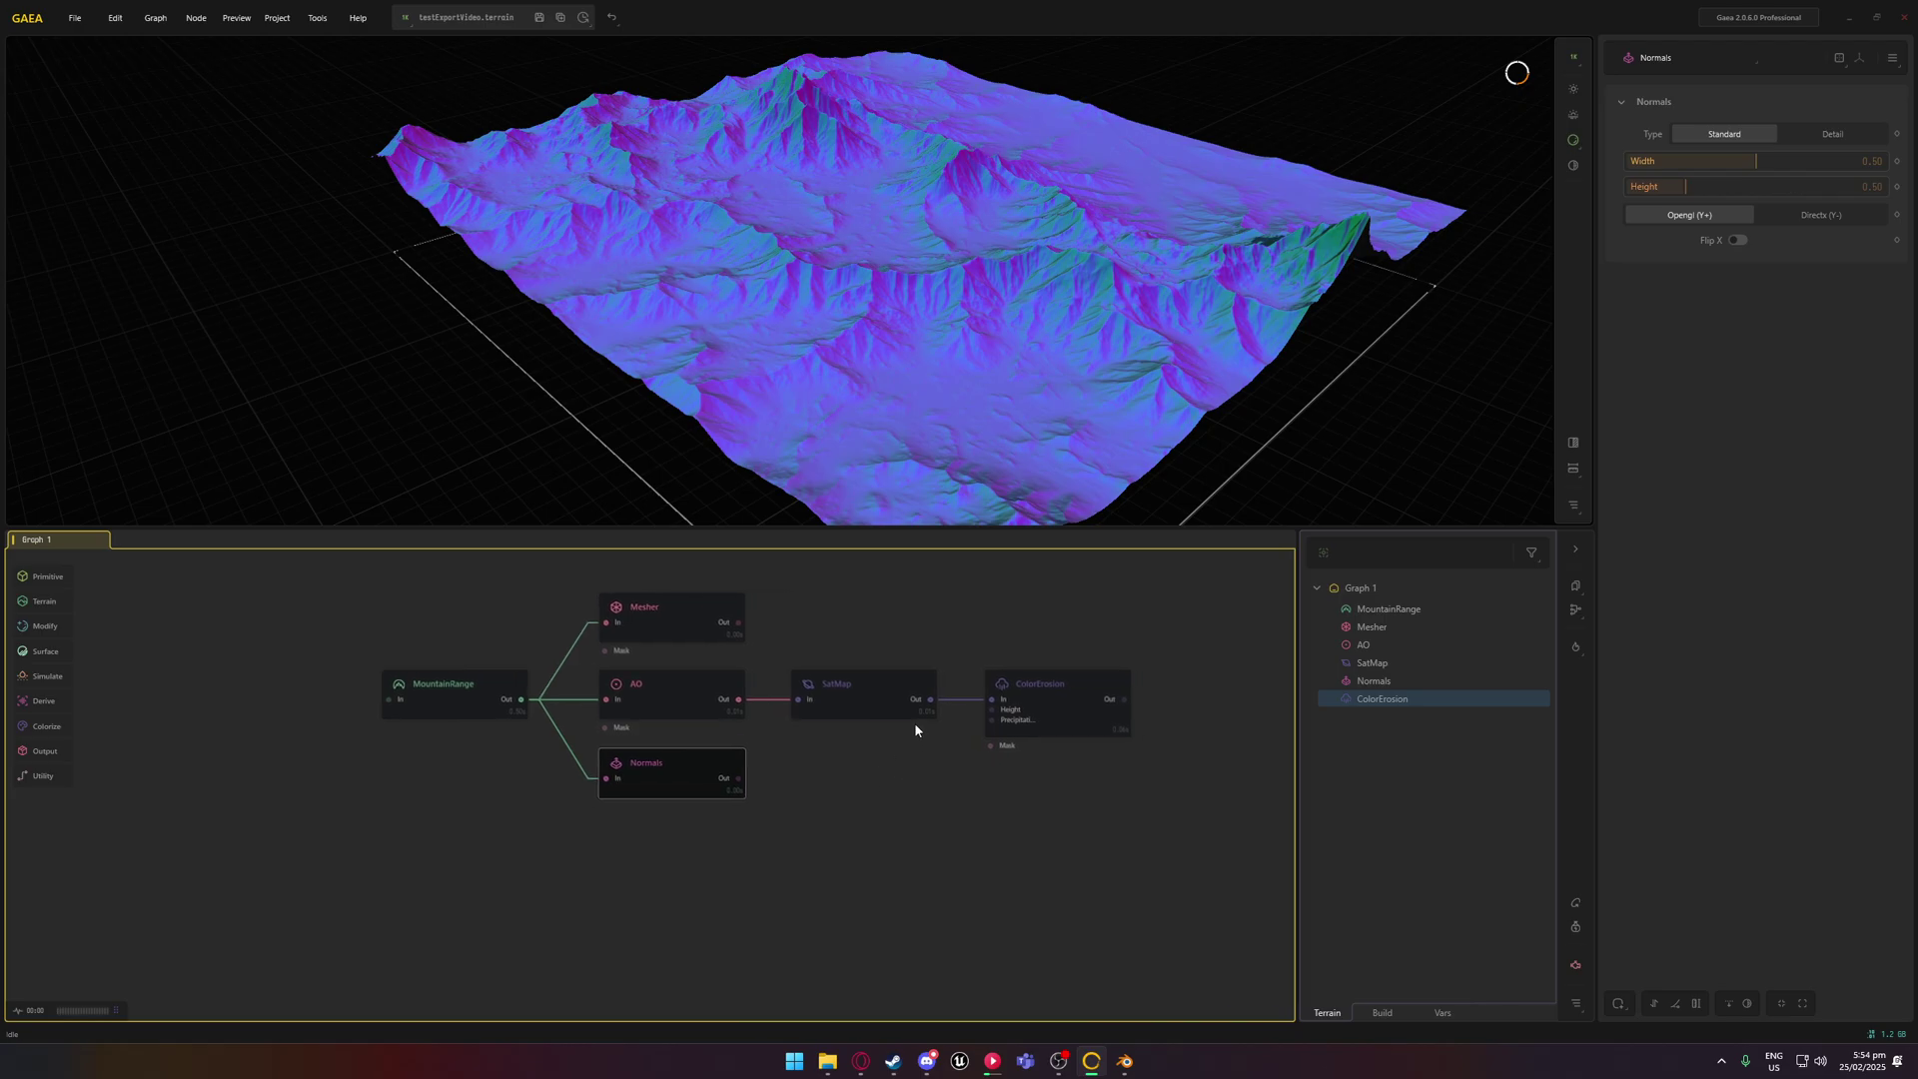
Set the Normals node to the Standard type and DirectX (Y-), comparing it with OpenGL (Y+) on the terrain
left_click(1799, 138)
left_click(1759, 134)
left_click(1816, 215)
left_click_drag(1368, 240, 879, 290)
left_click(1704, 215)
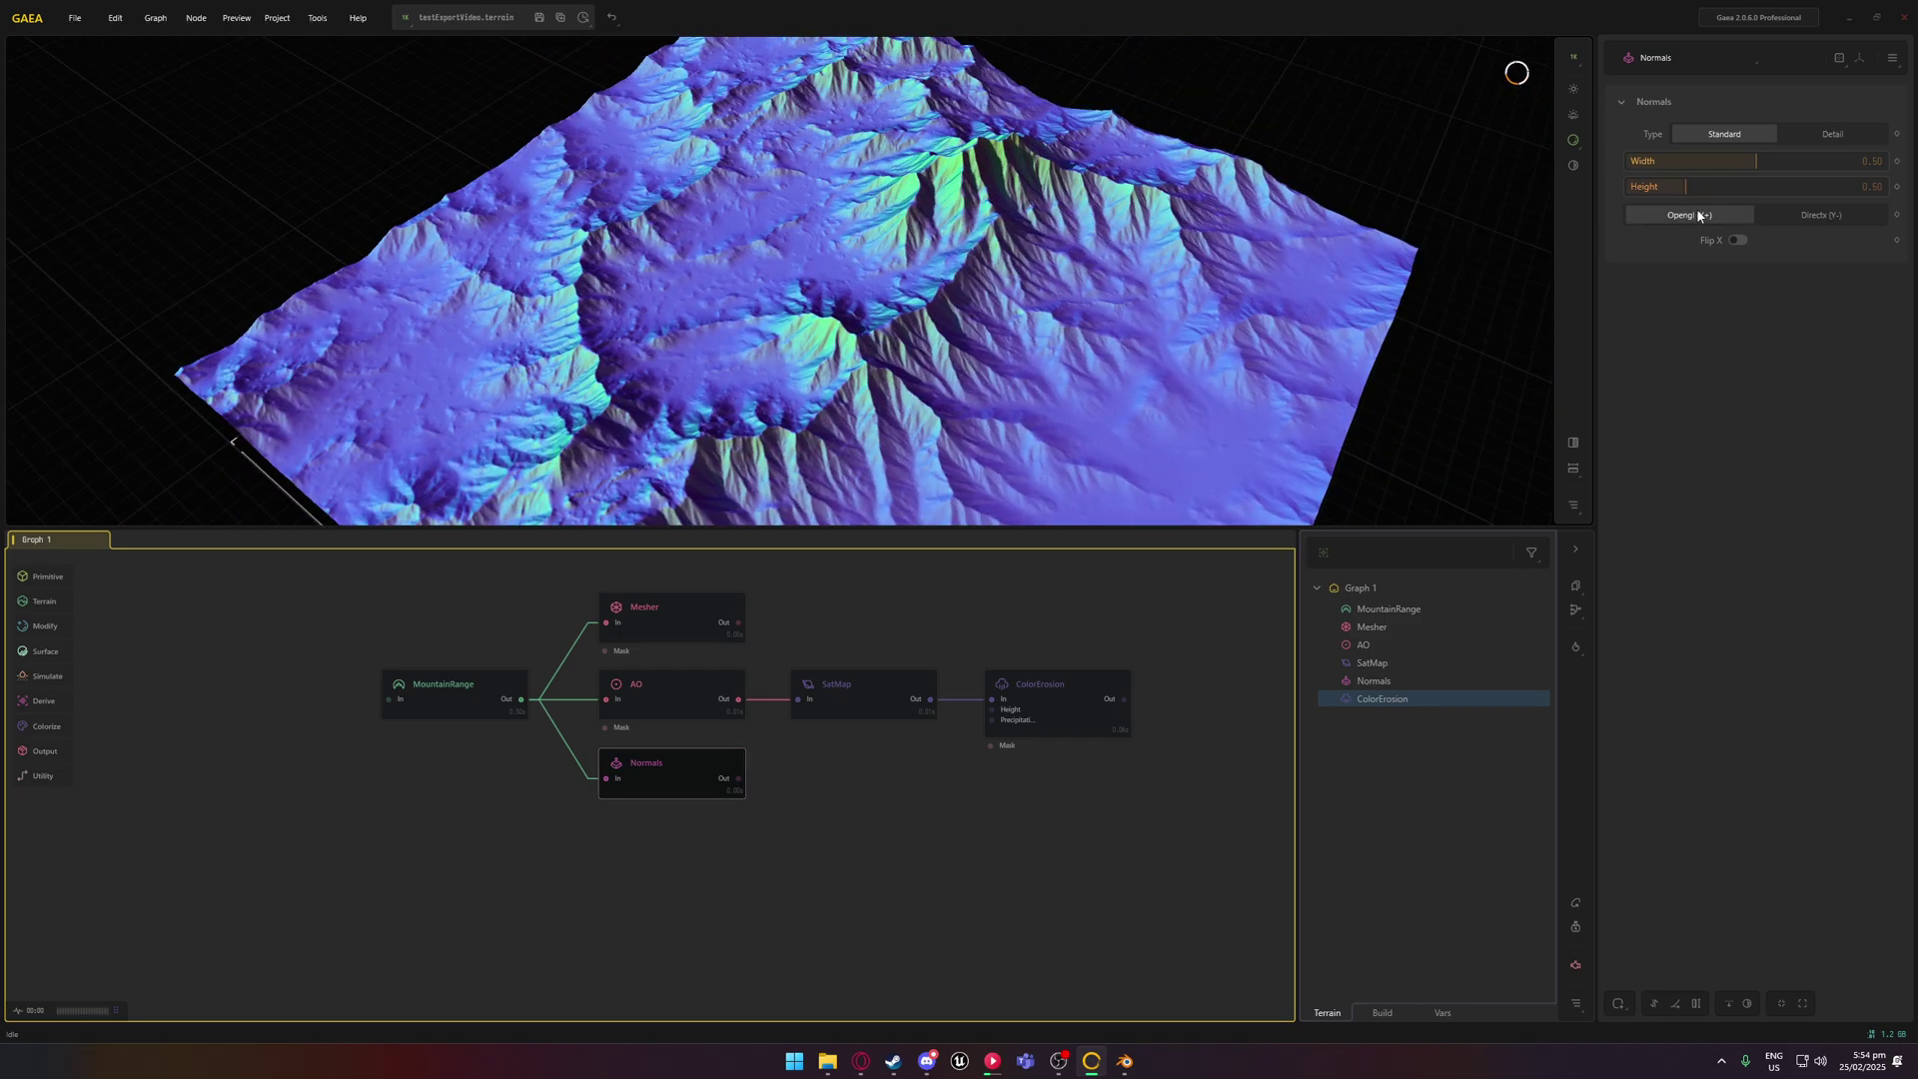
left_click(1873, 214)
scroll(1077, 307, "down", 5)
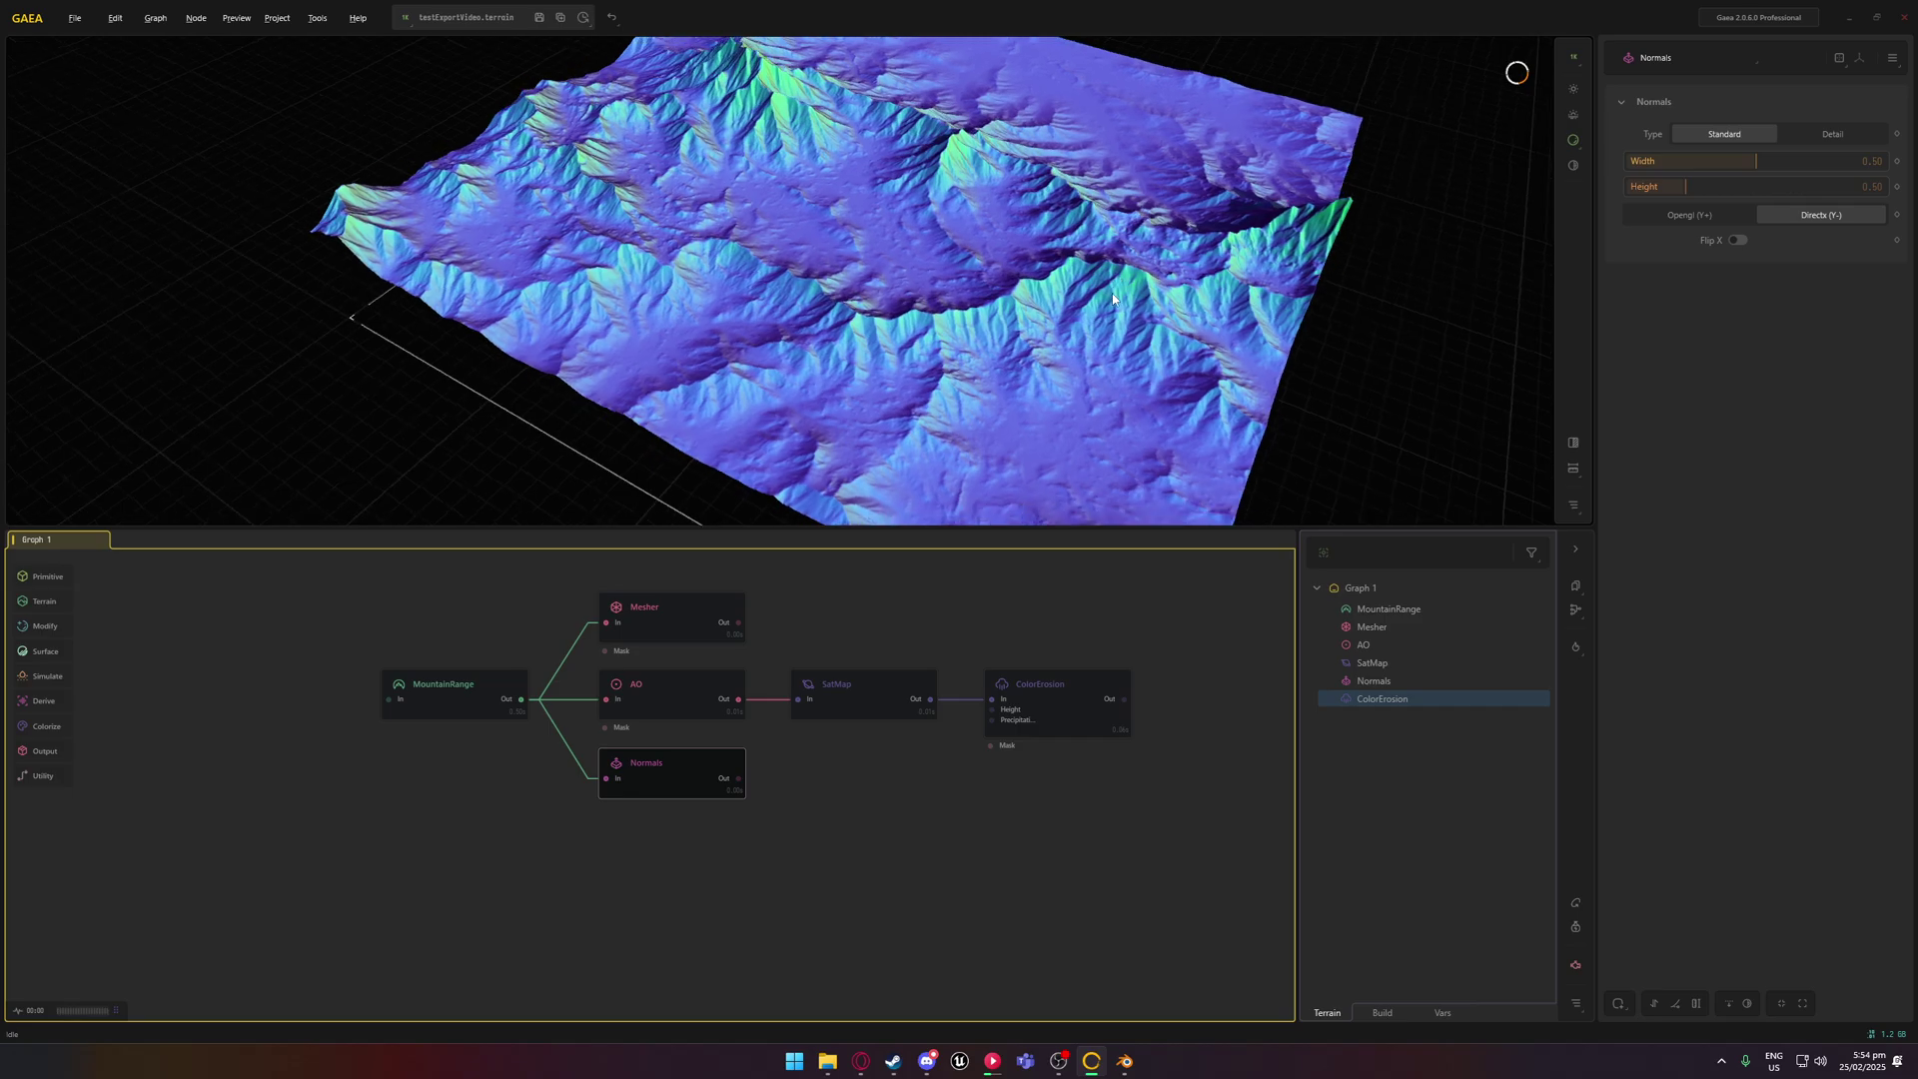
scroll(1113, 298, "up", 6)
left_click_drag(1114, 297, 1053, 248)
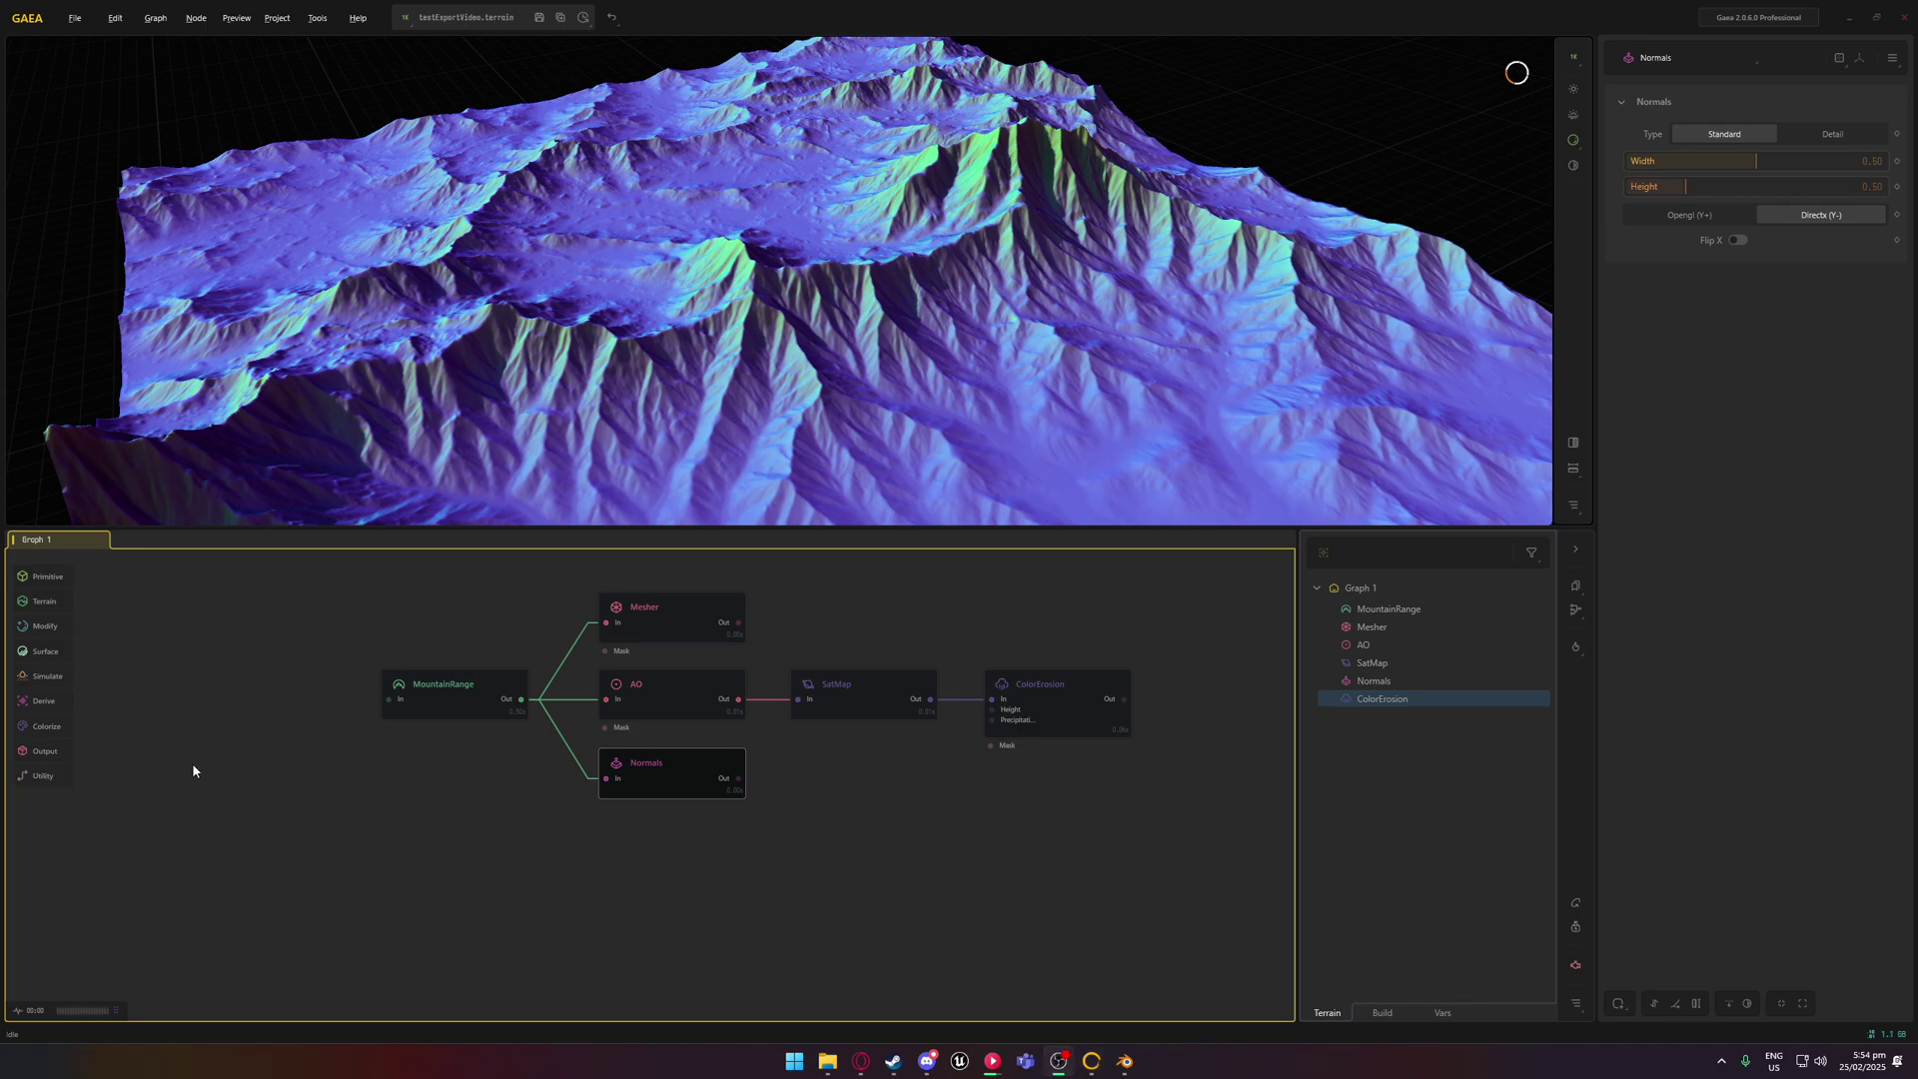
Set the Normals node's orientation to OpenGL (Y+)
left_click(688, 757)
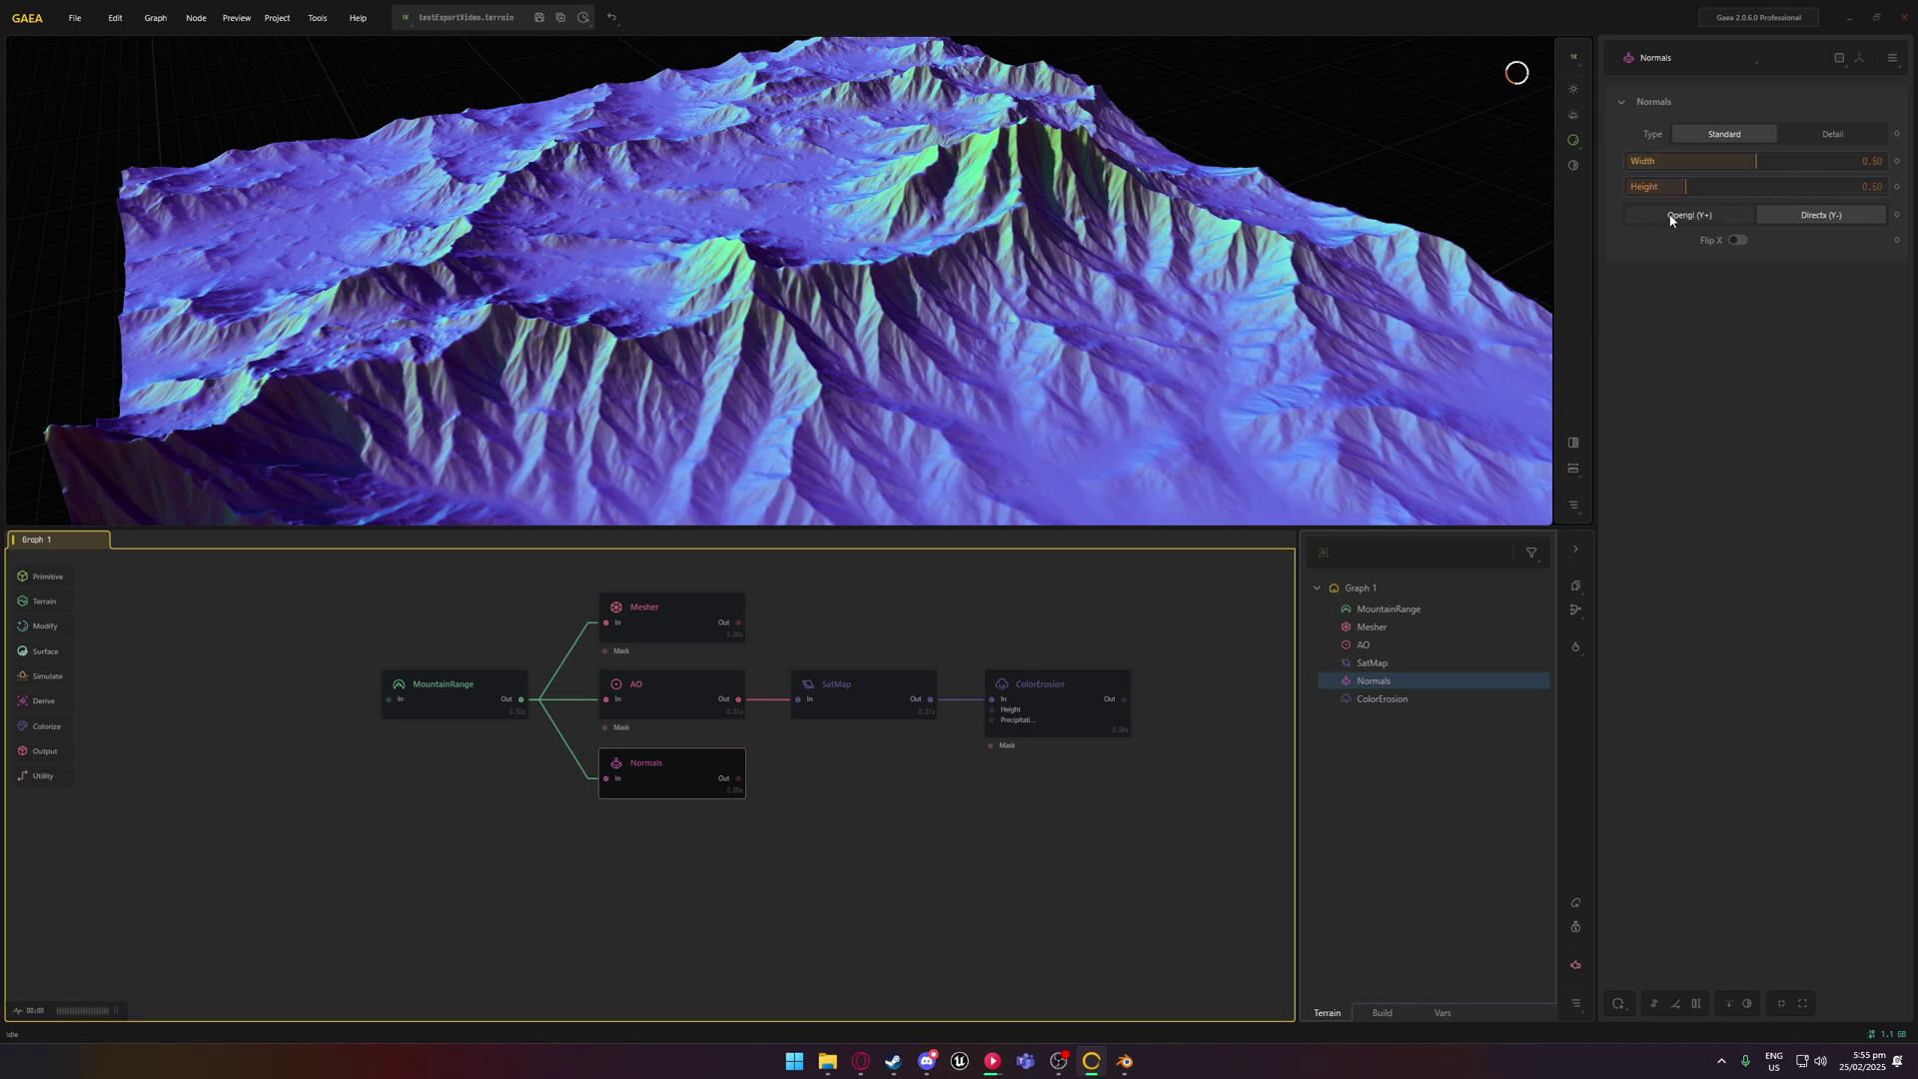
left_click(1638, 217)
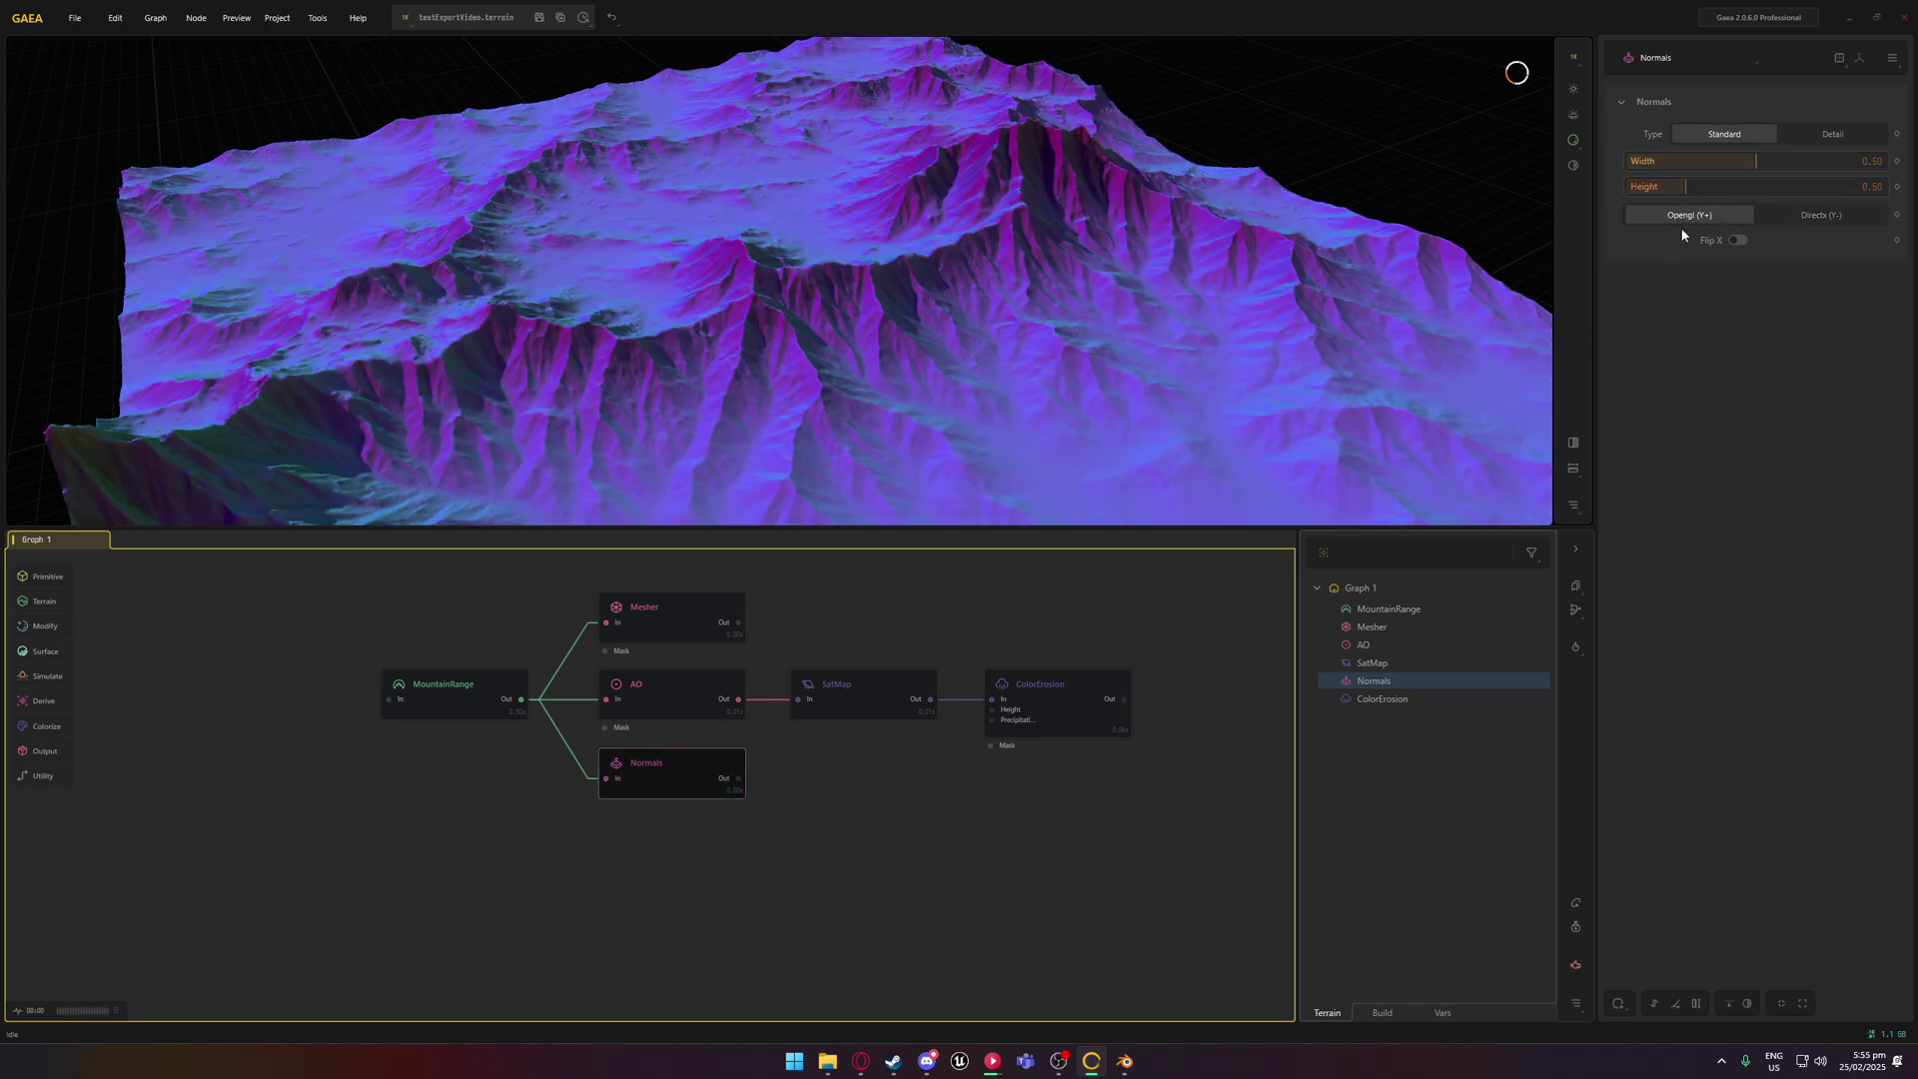
left_click_drag(1045, 344, 1082, 334)
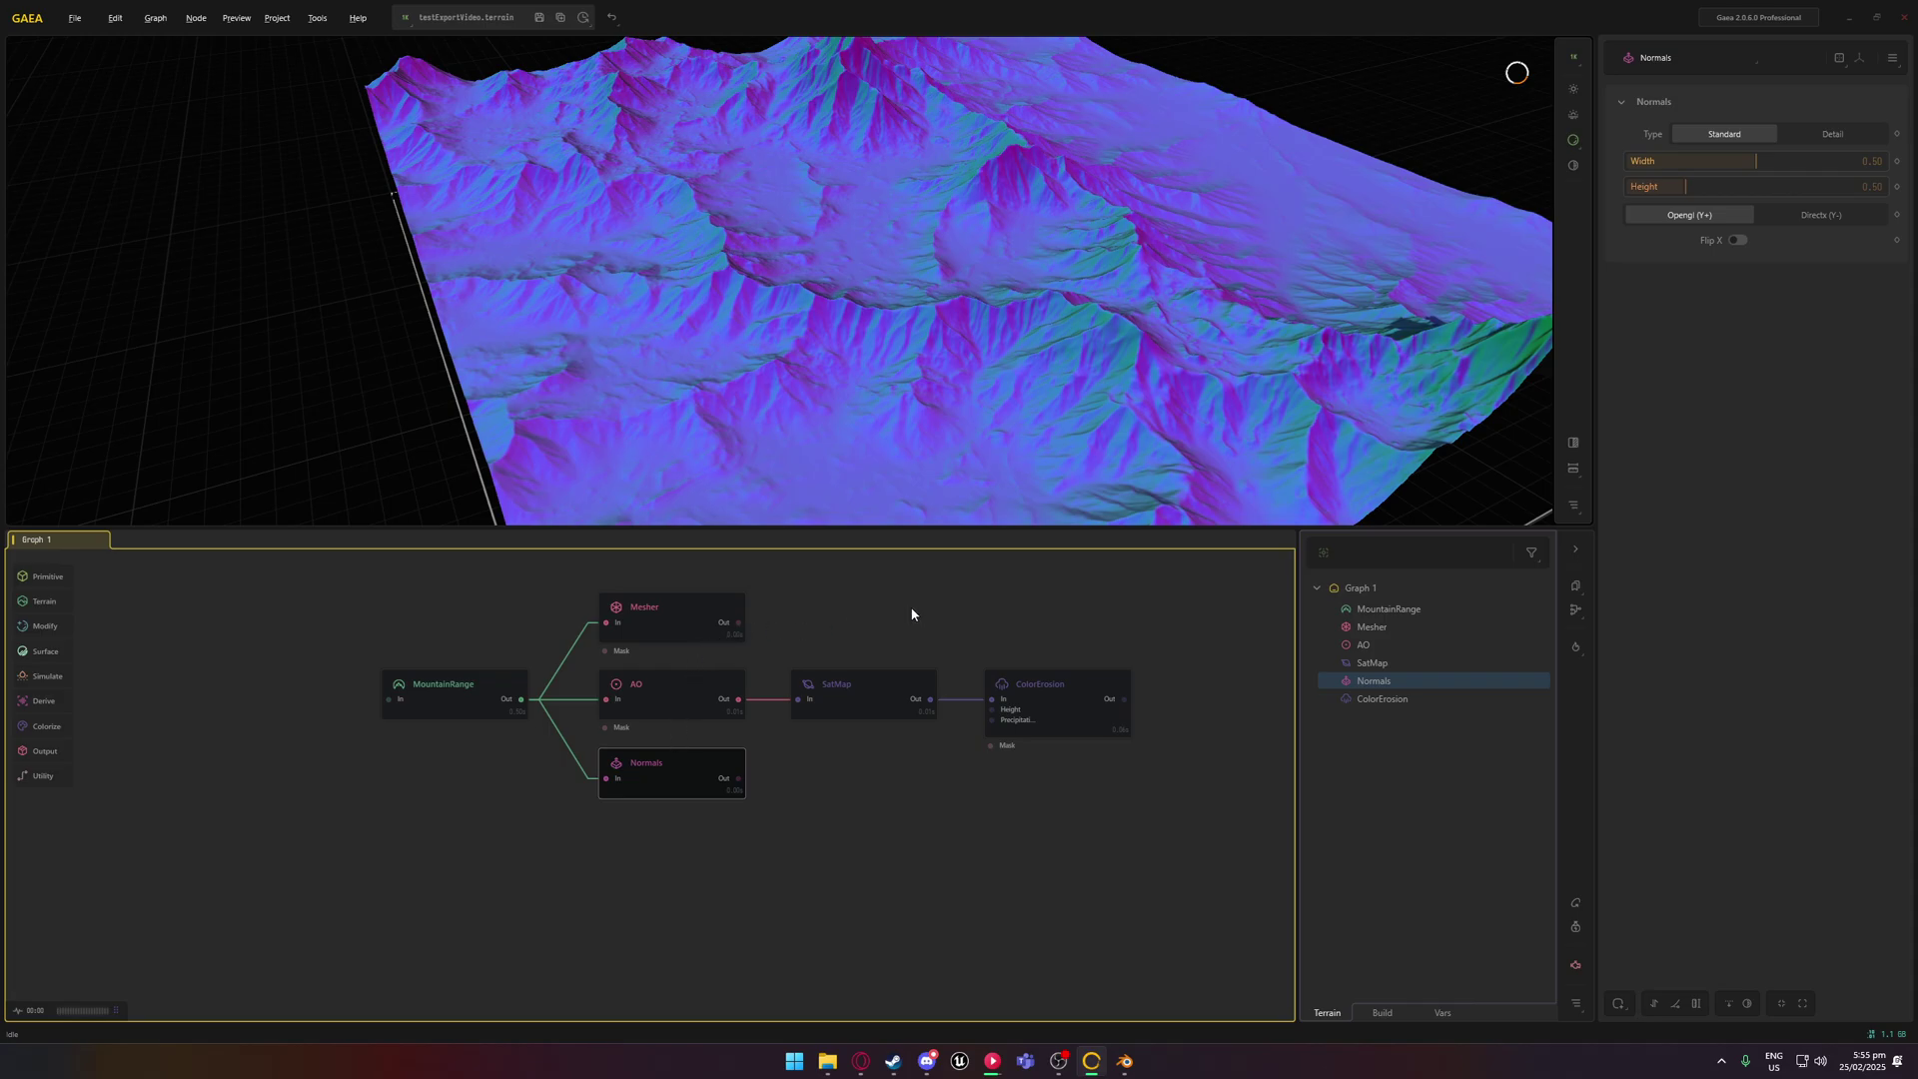
Preview the ColorErosion node's output on the terrain
middle_click_drag(909, 611, 809, 631)
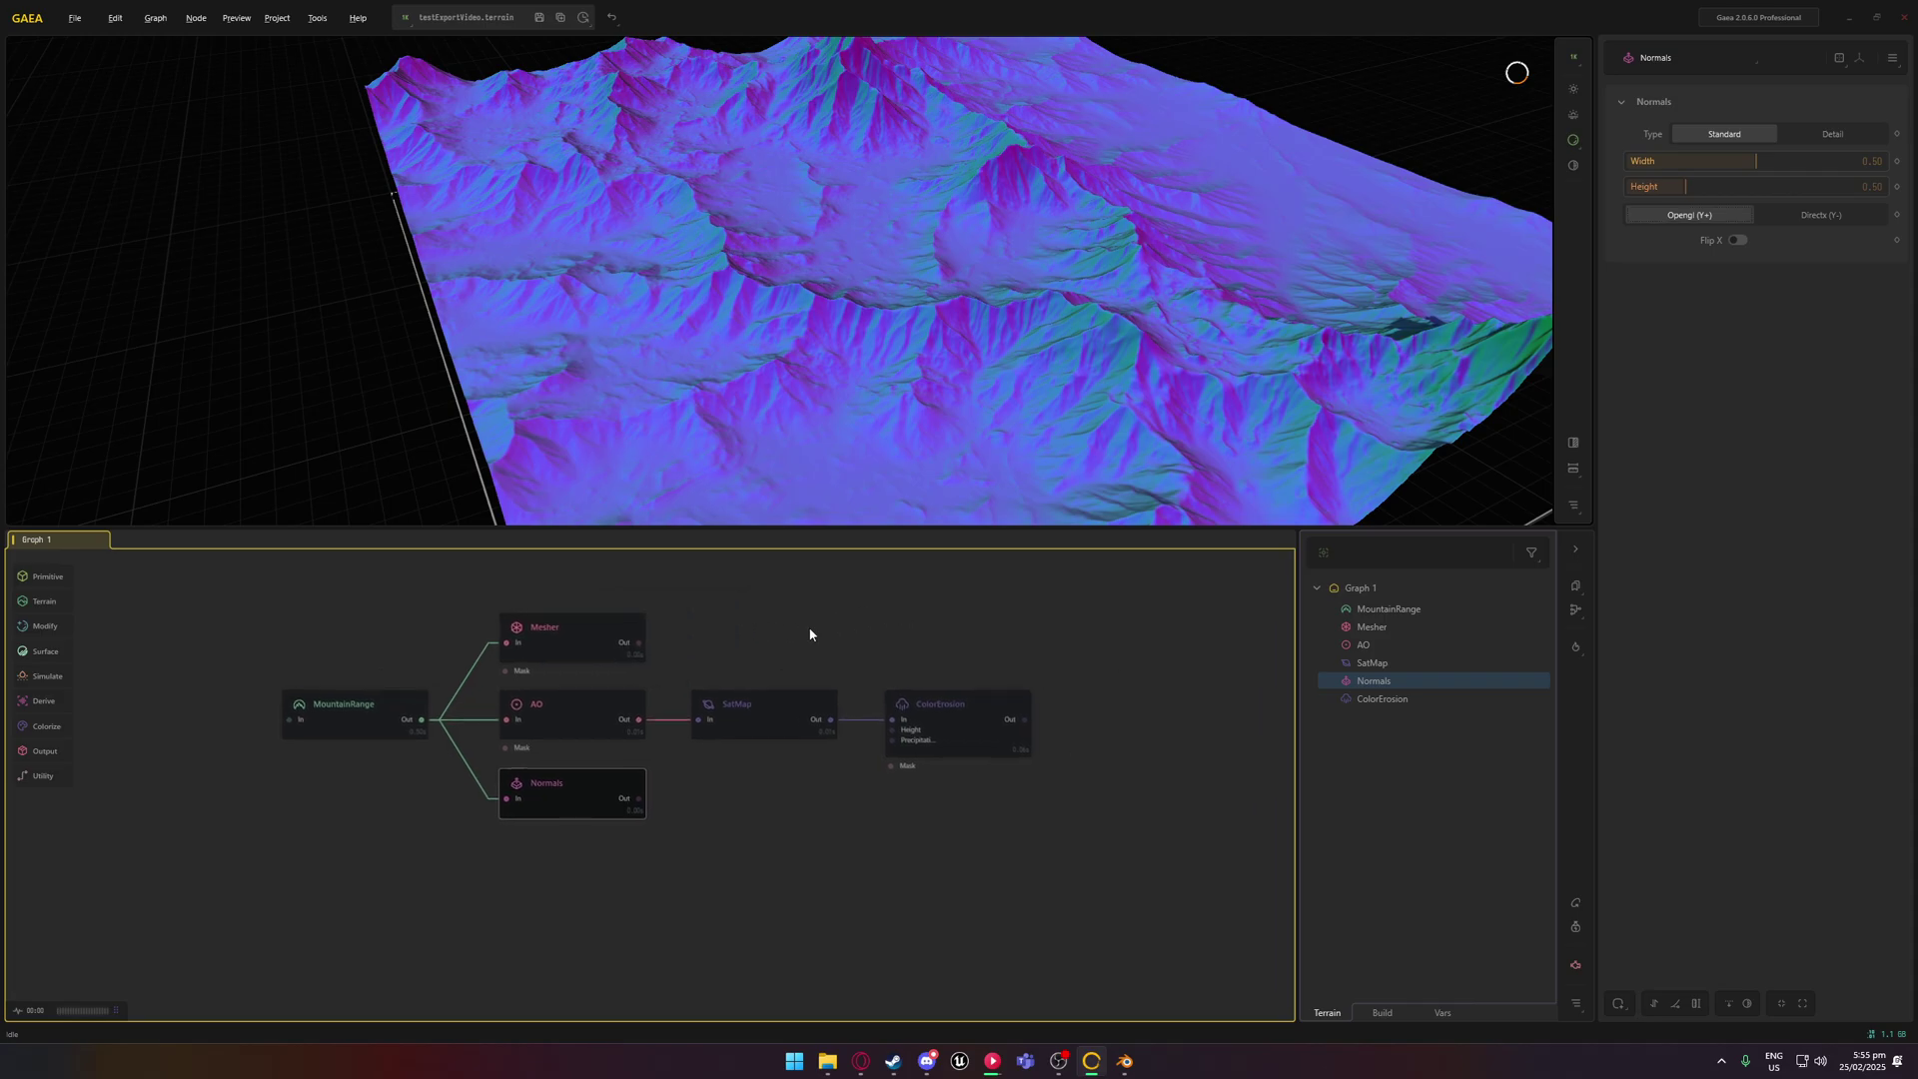
left_click(947, 726)
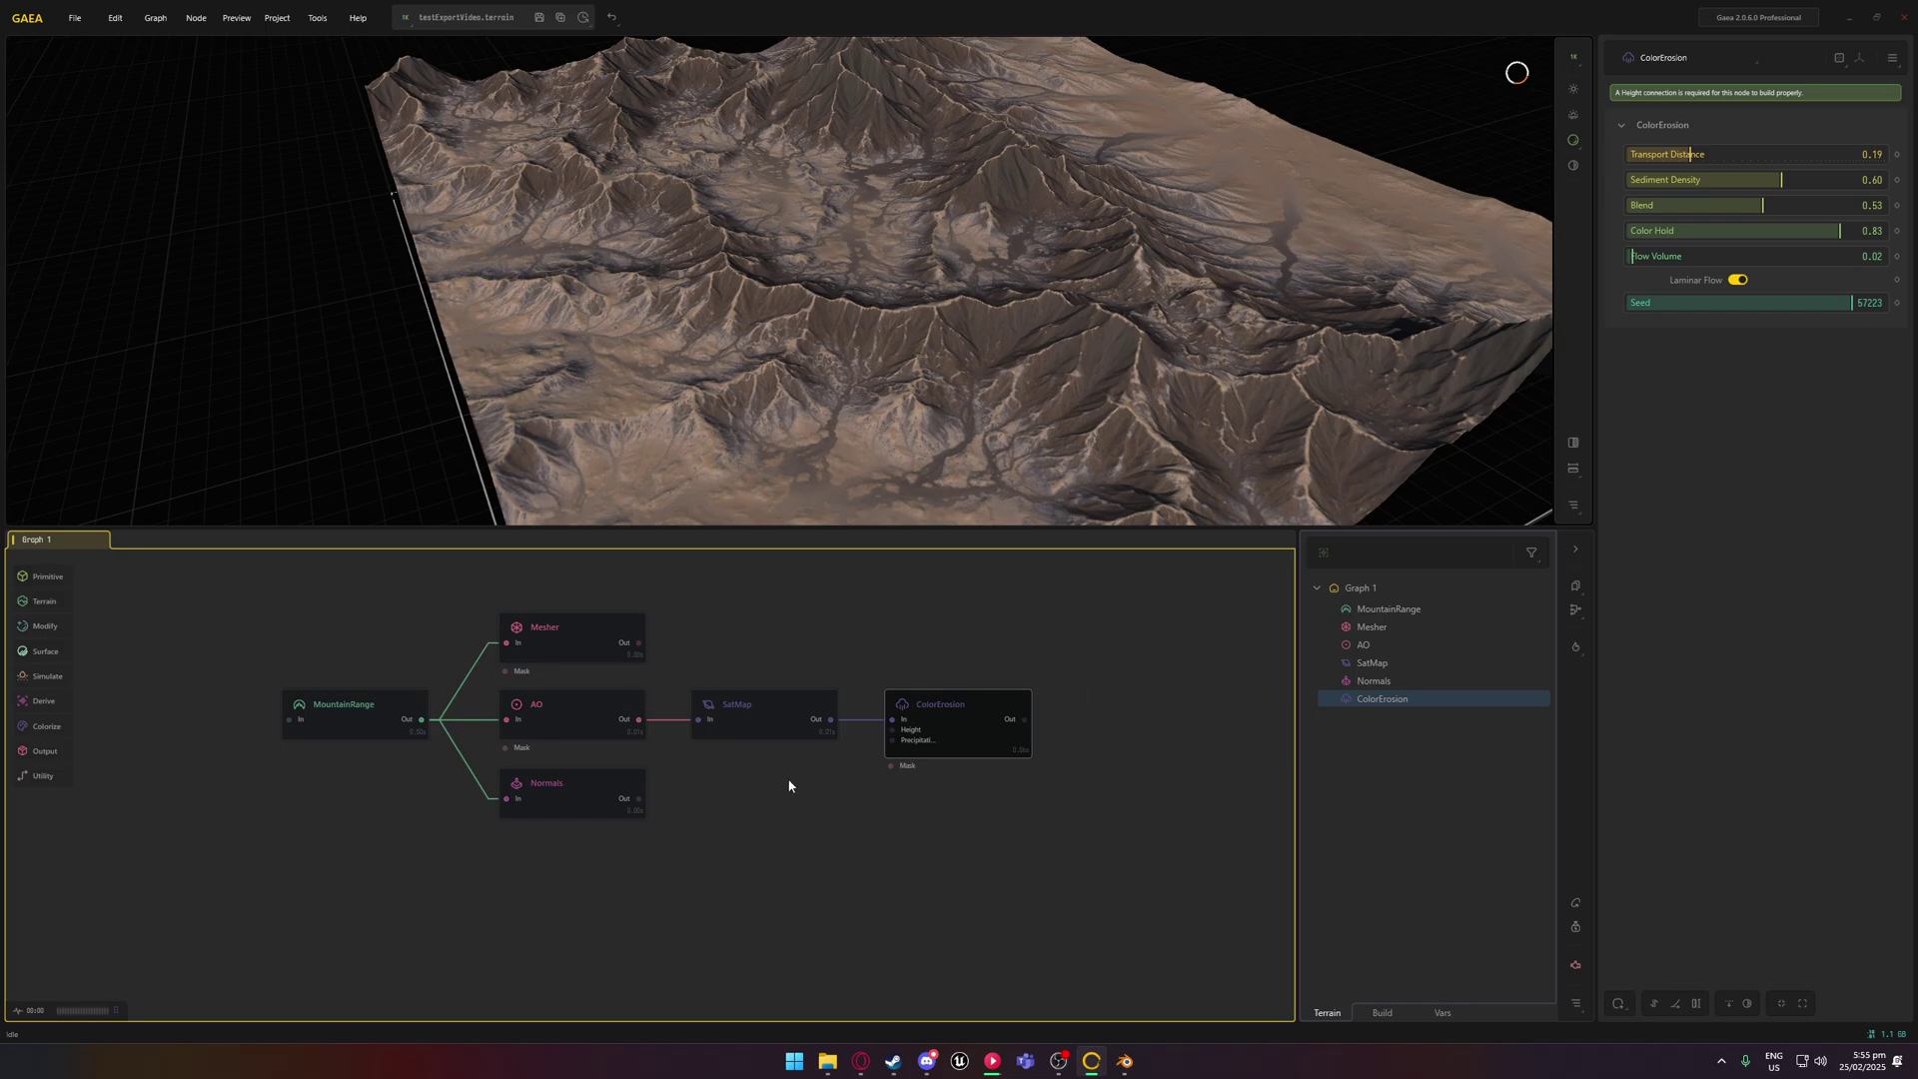
middle_click_drag(802, 780, 965, 800)
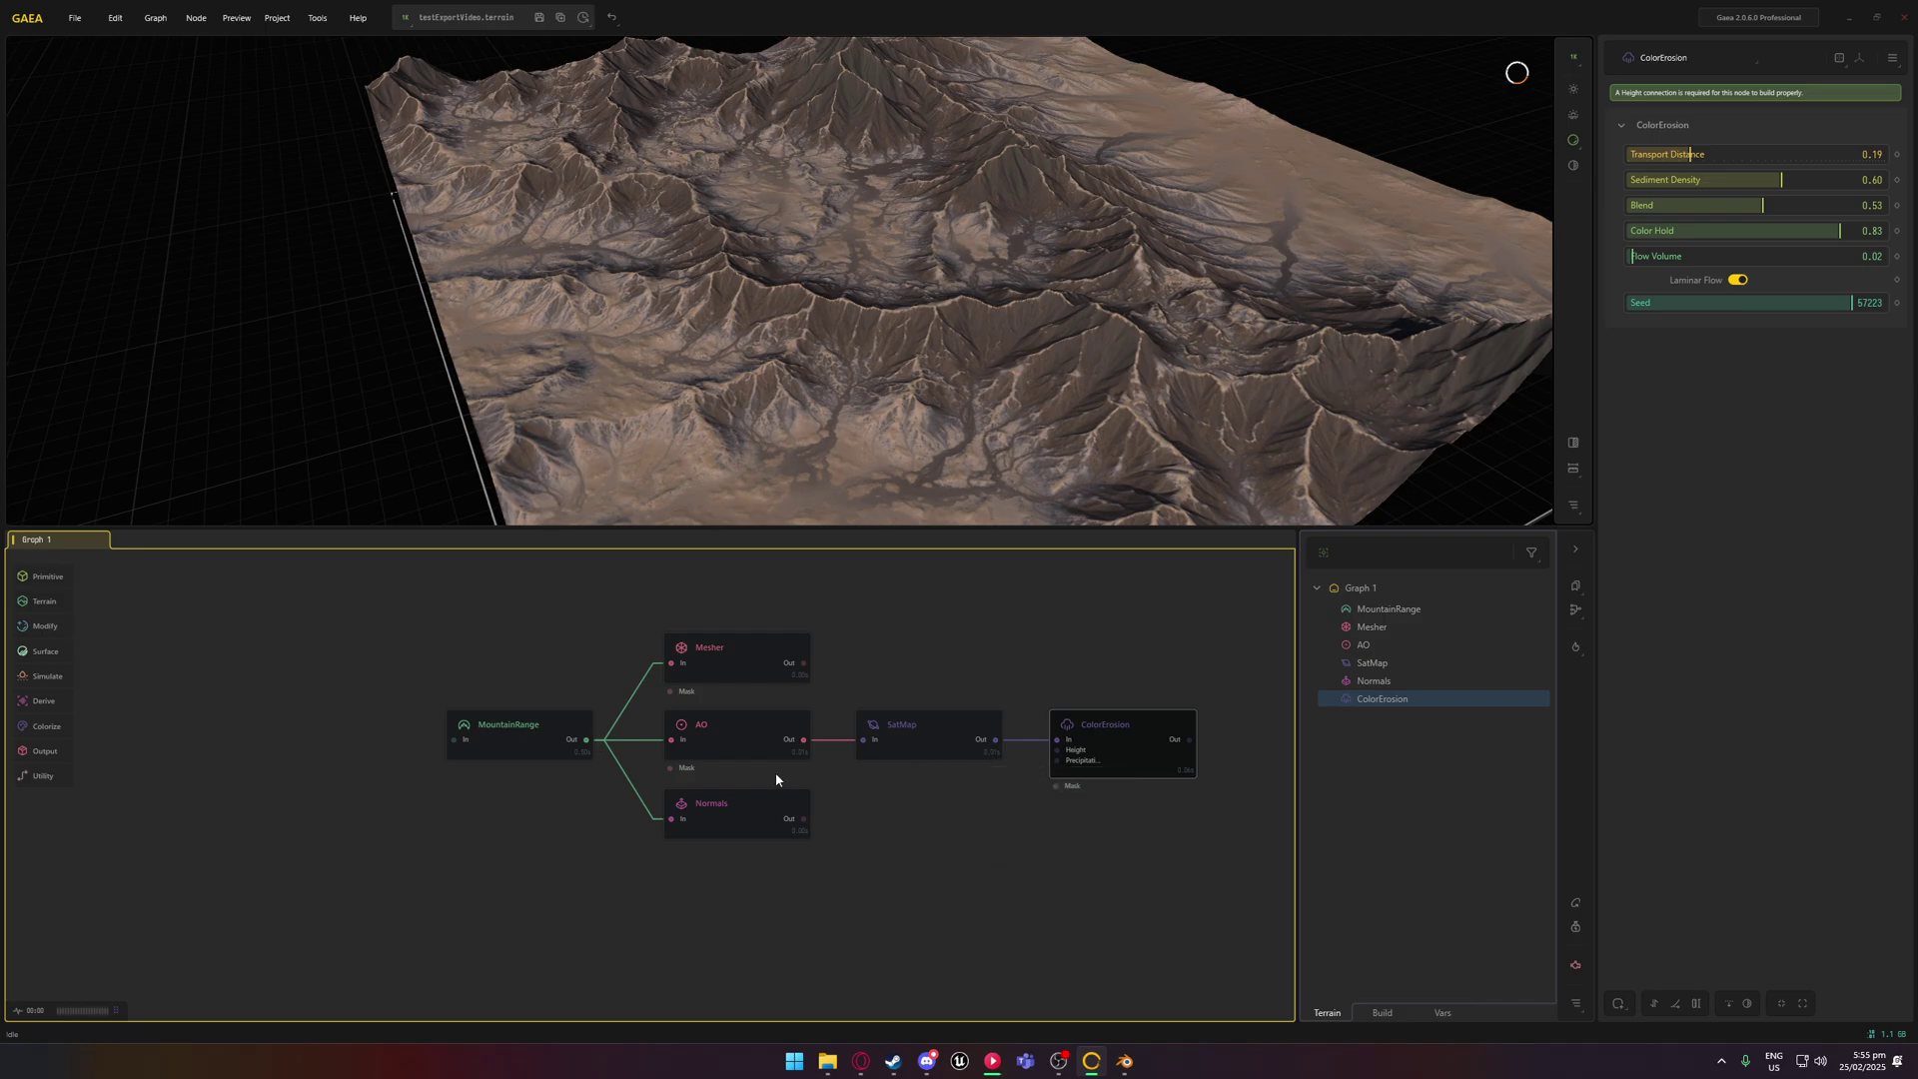
middle_click_drag(985, 660, 928, 672)
middle_click_drag(1067, 697, 838, 661)
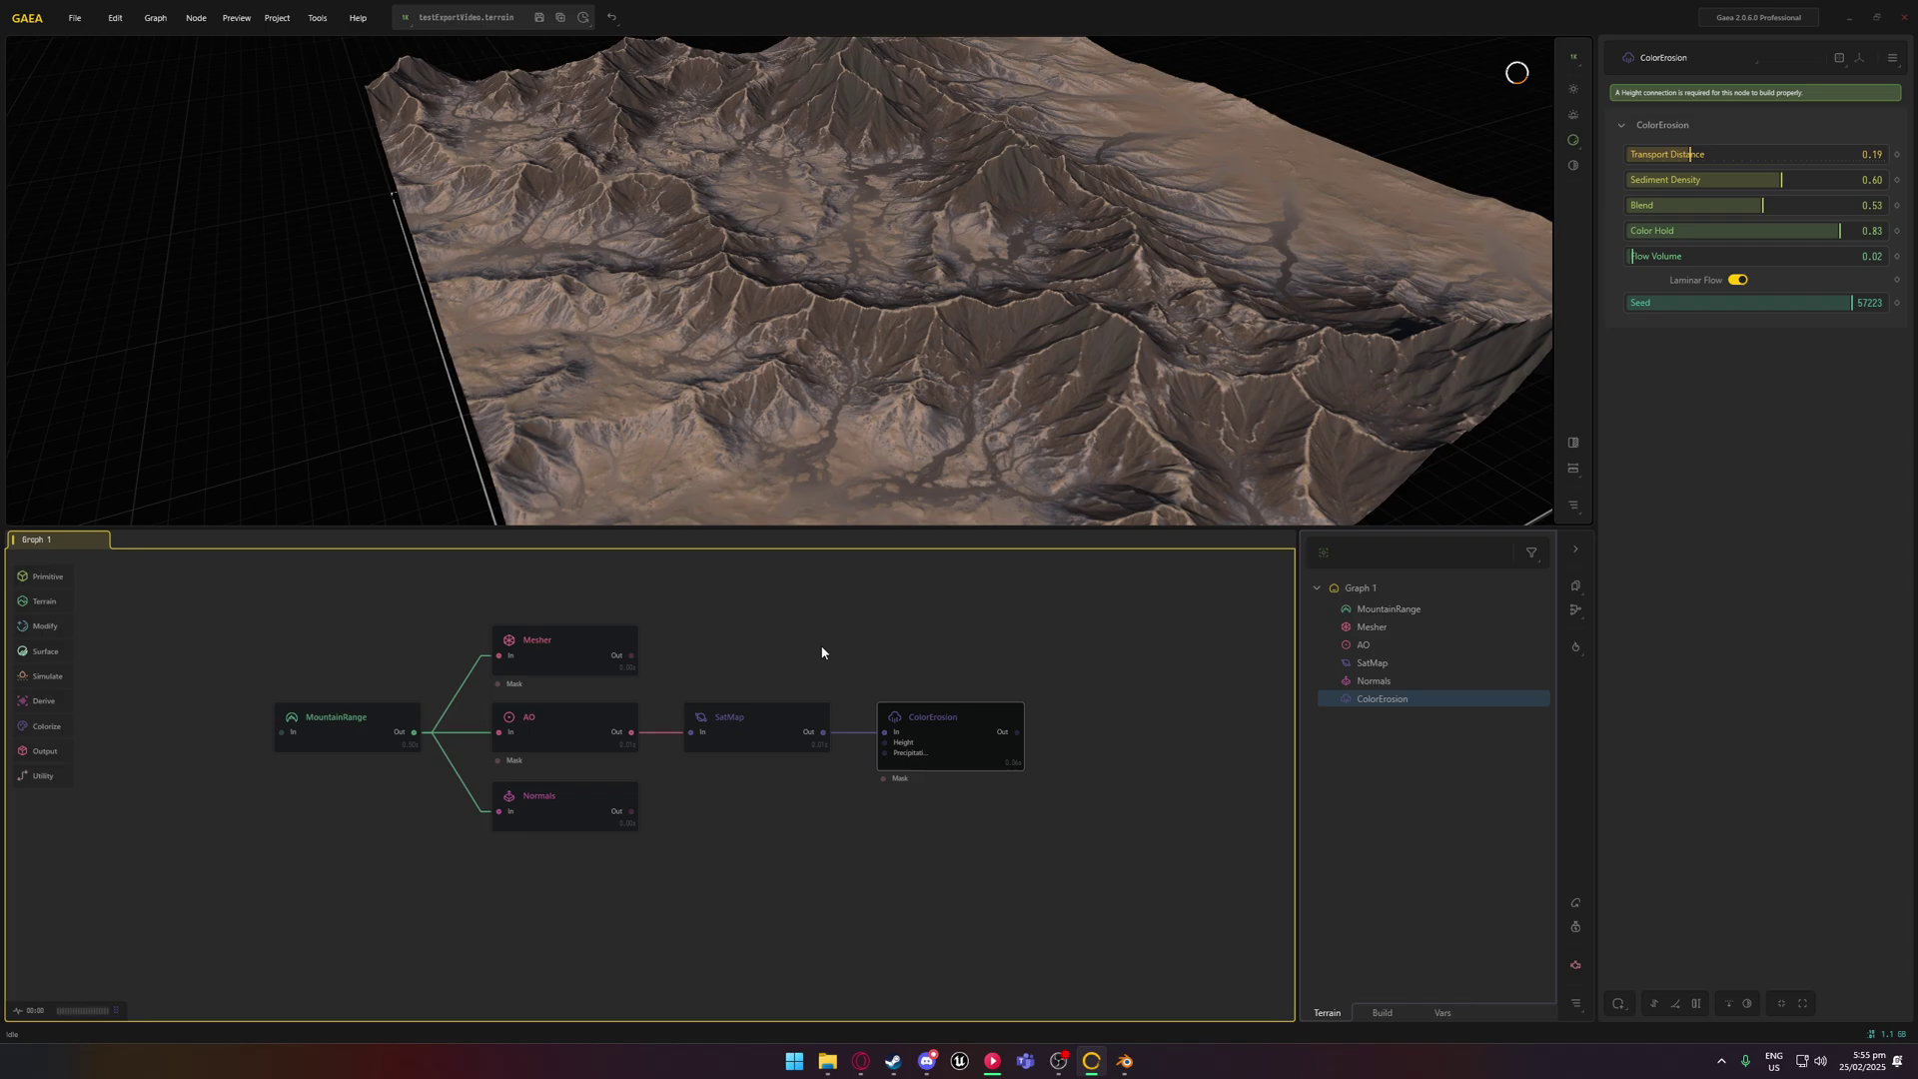
Check the list of exportable nodes in the build settings and close the settings again
key("ctrl+b")
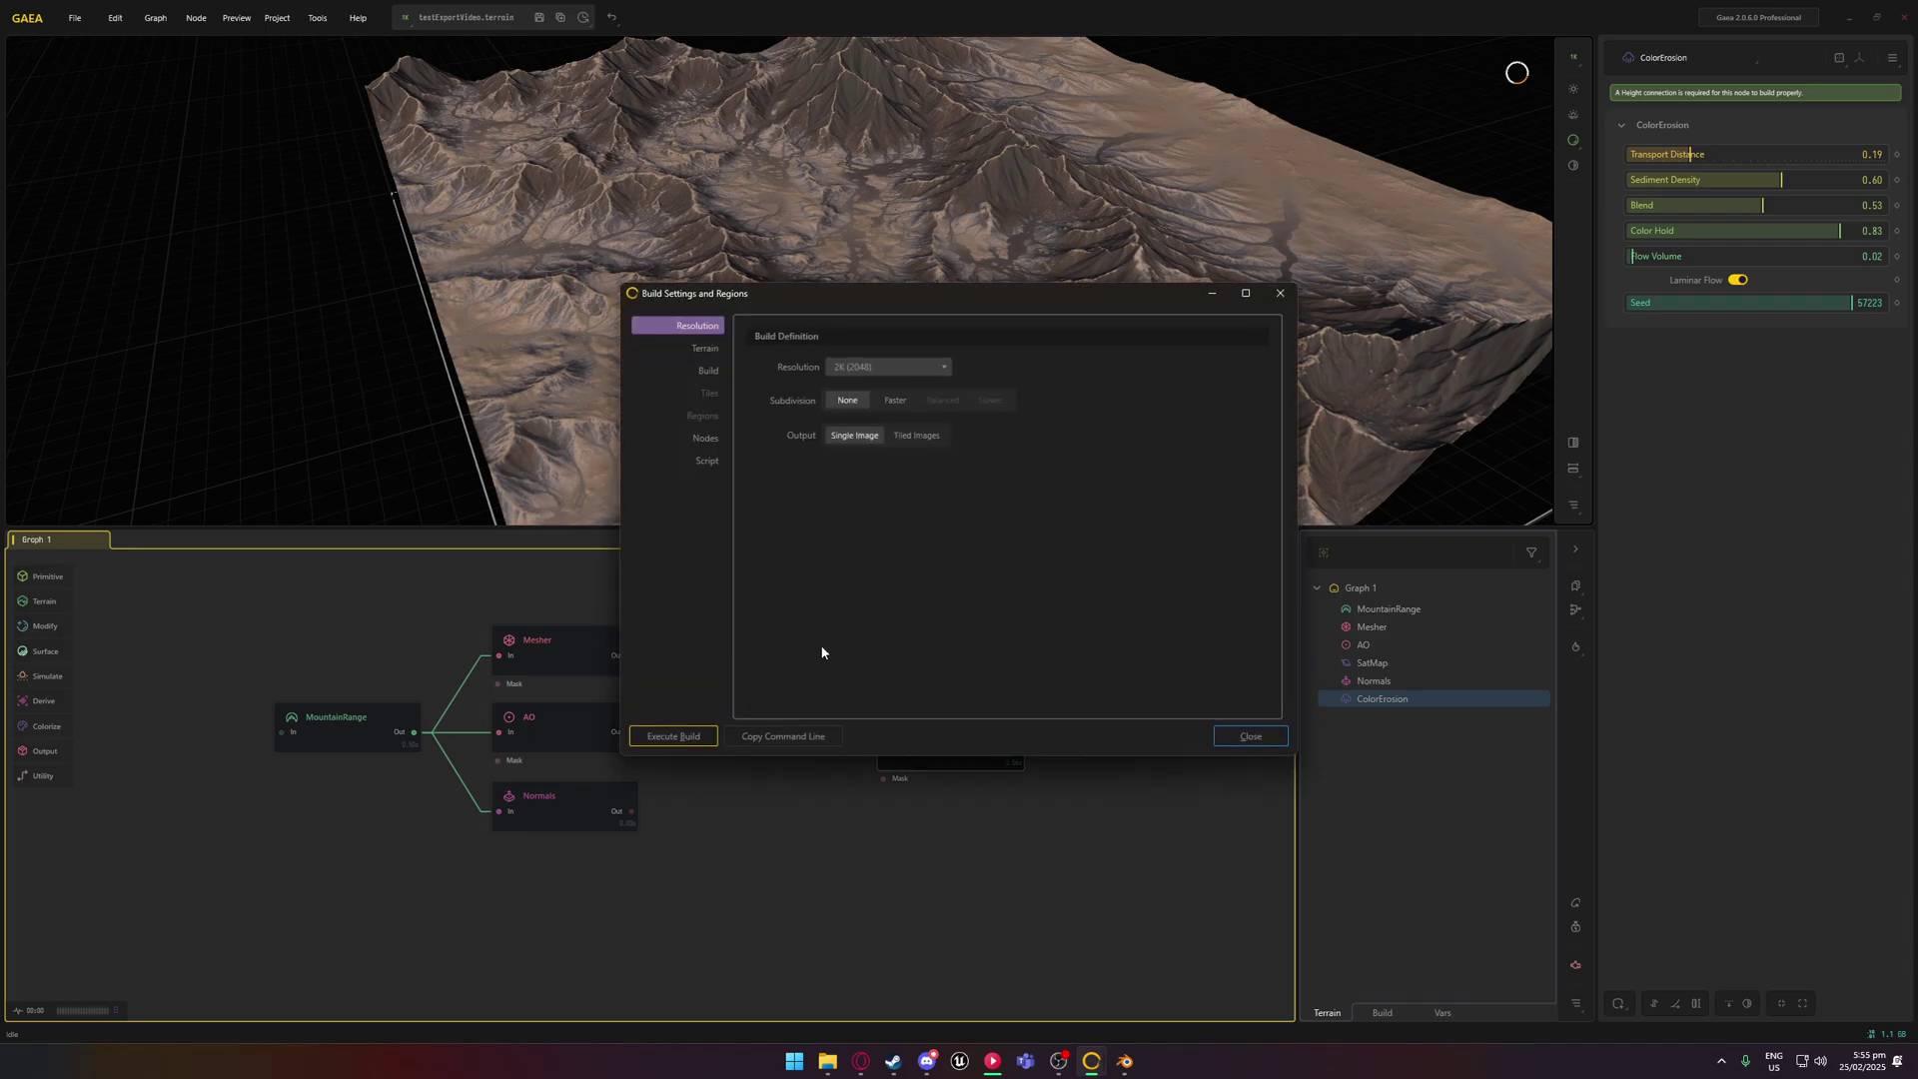
left_click(705, 439)
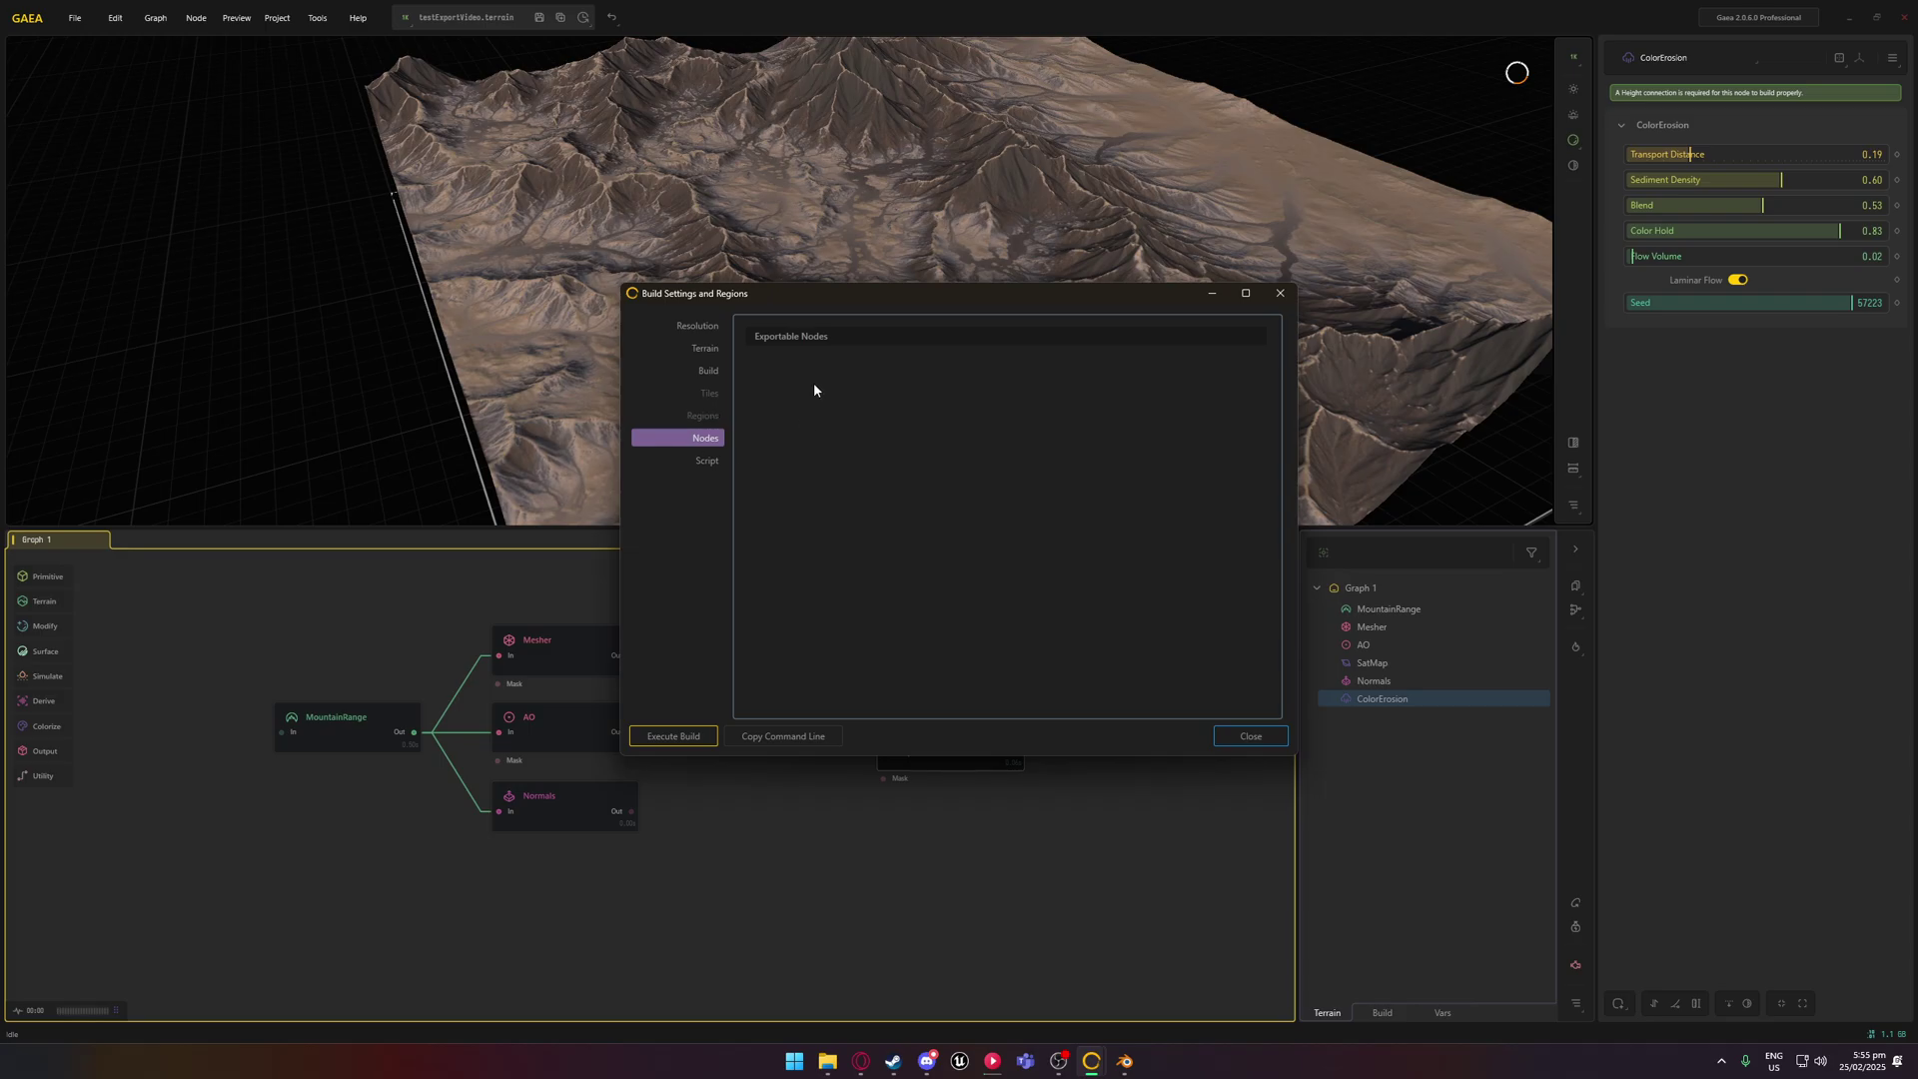
left_click_drag(871, 295, 1063, 136)
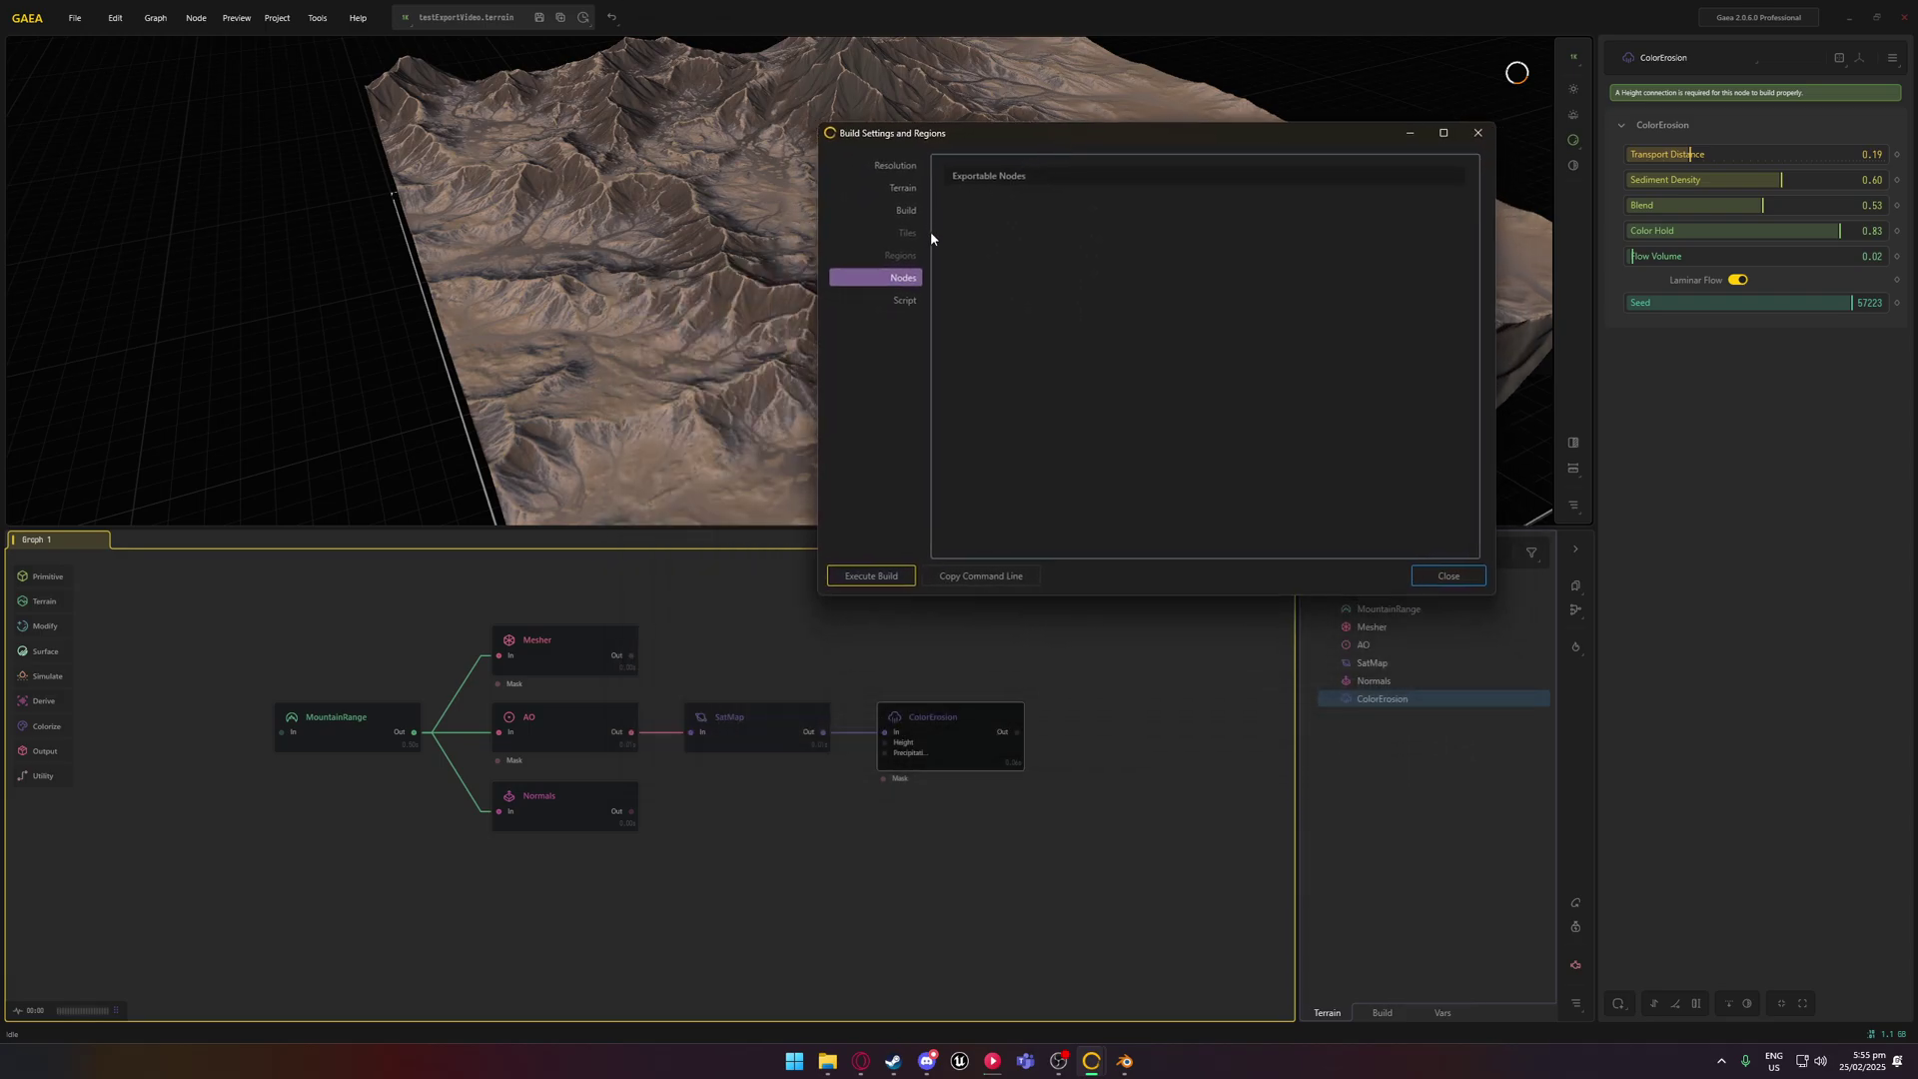
left_click(1479, 133)
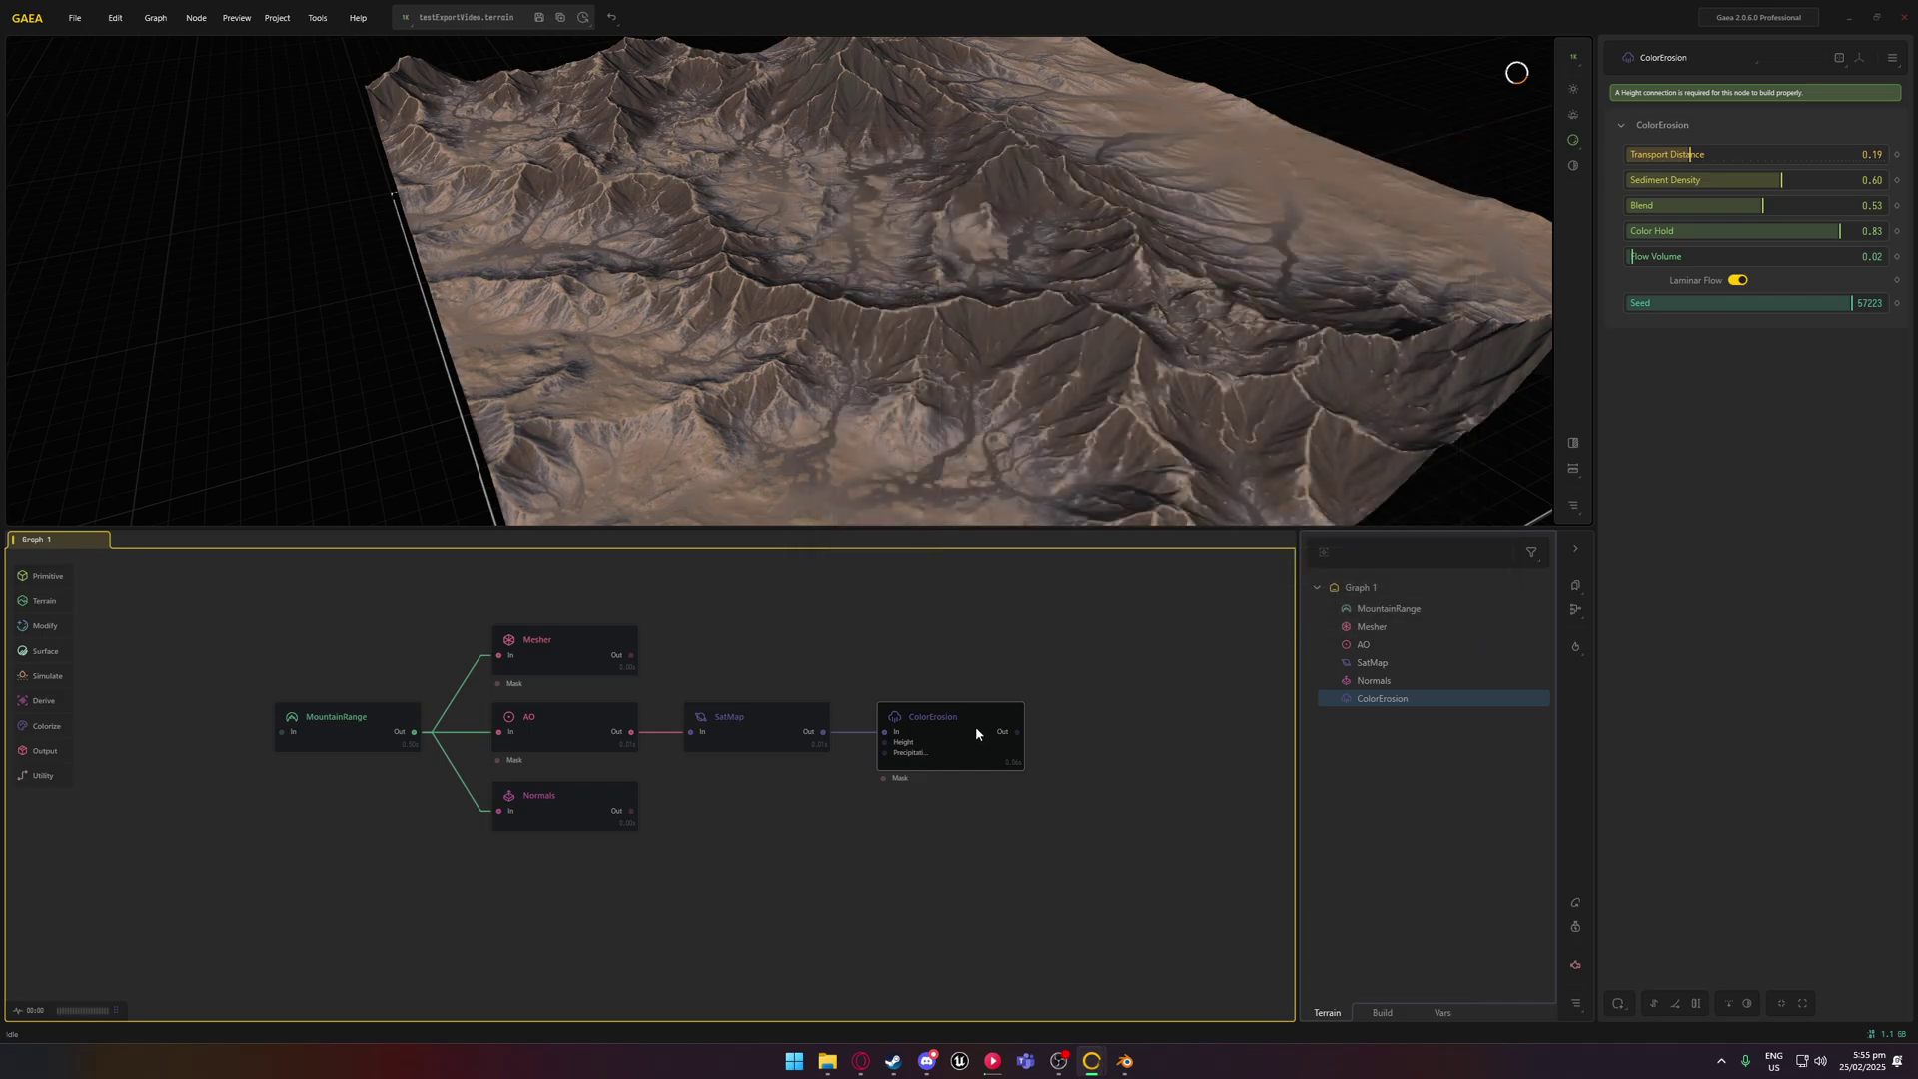
Mark the ColorErosion and MountainRange nodes for export
right_click(941, 759)
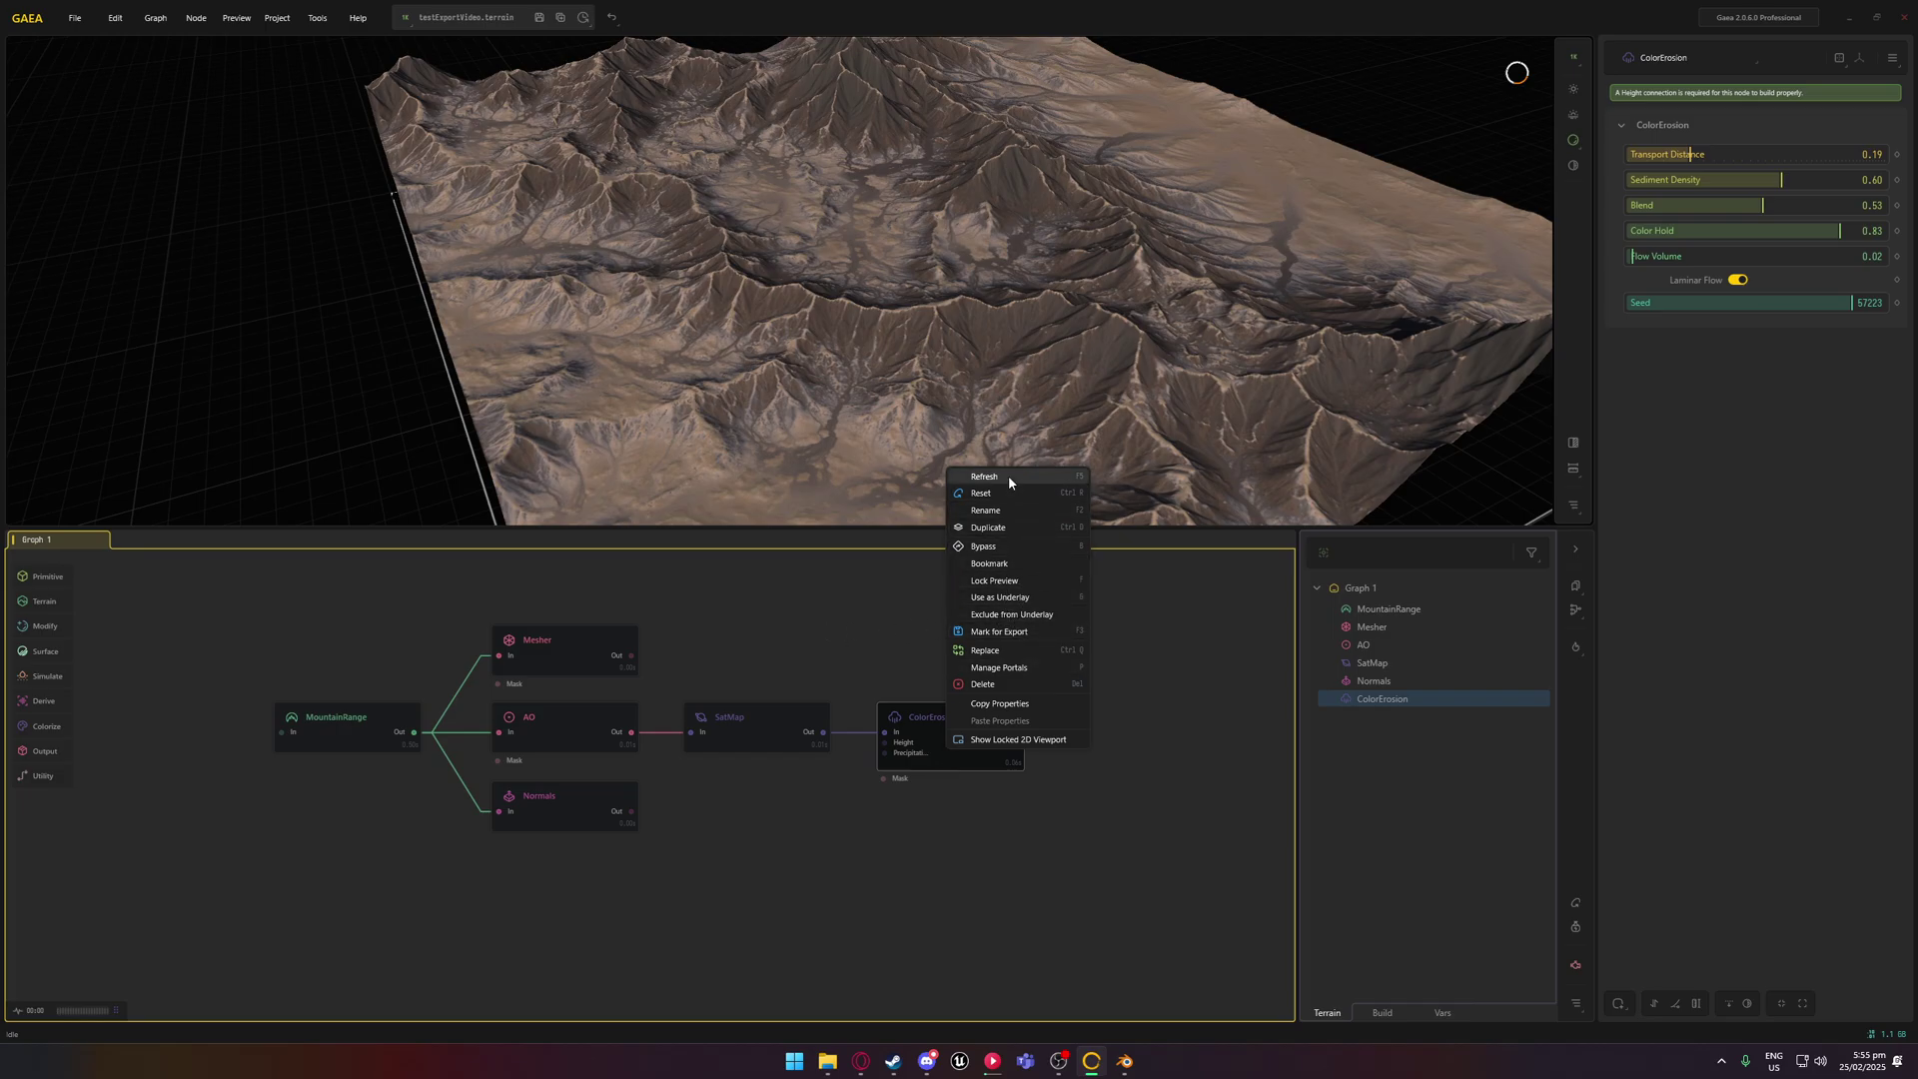
left_click(1046, 634)
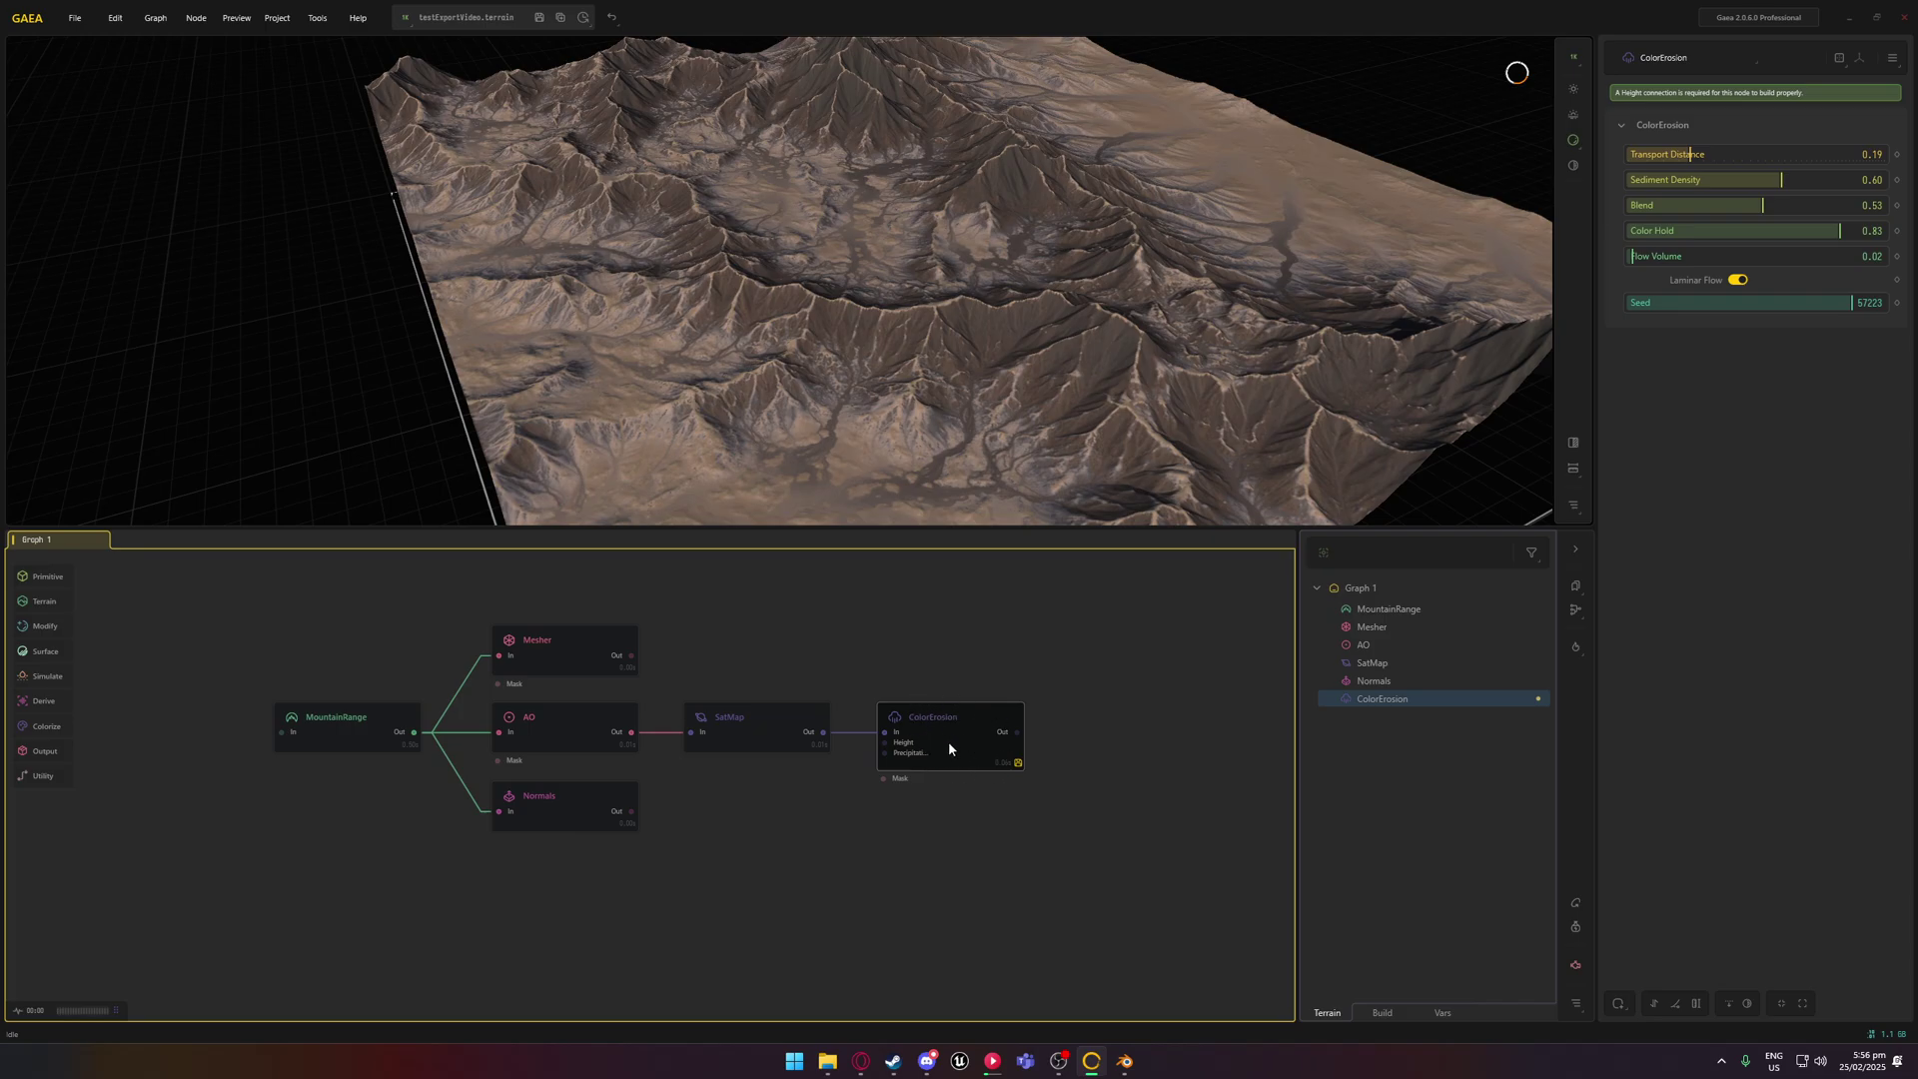
middle_click_drag(602, 780, 845, 782)
left_click(573, 746)
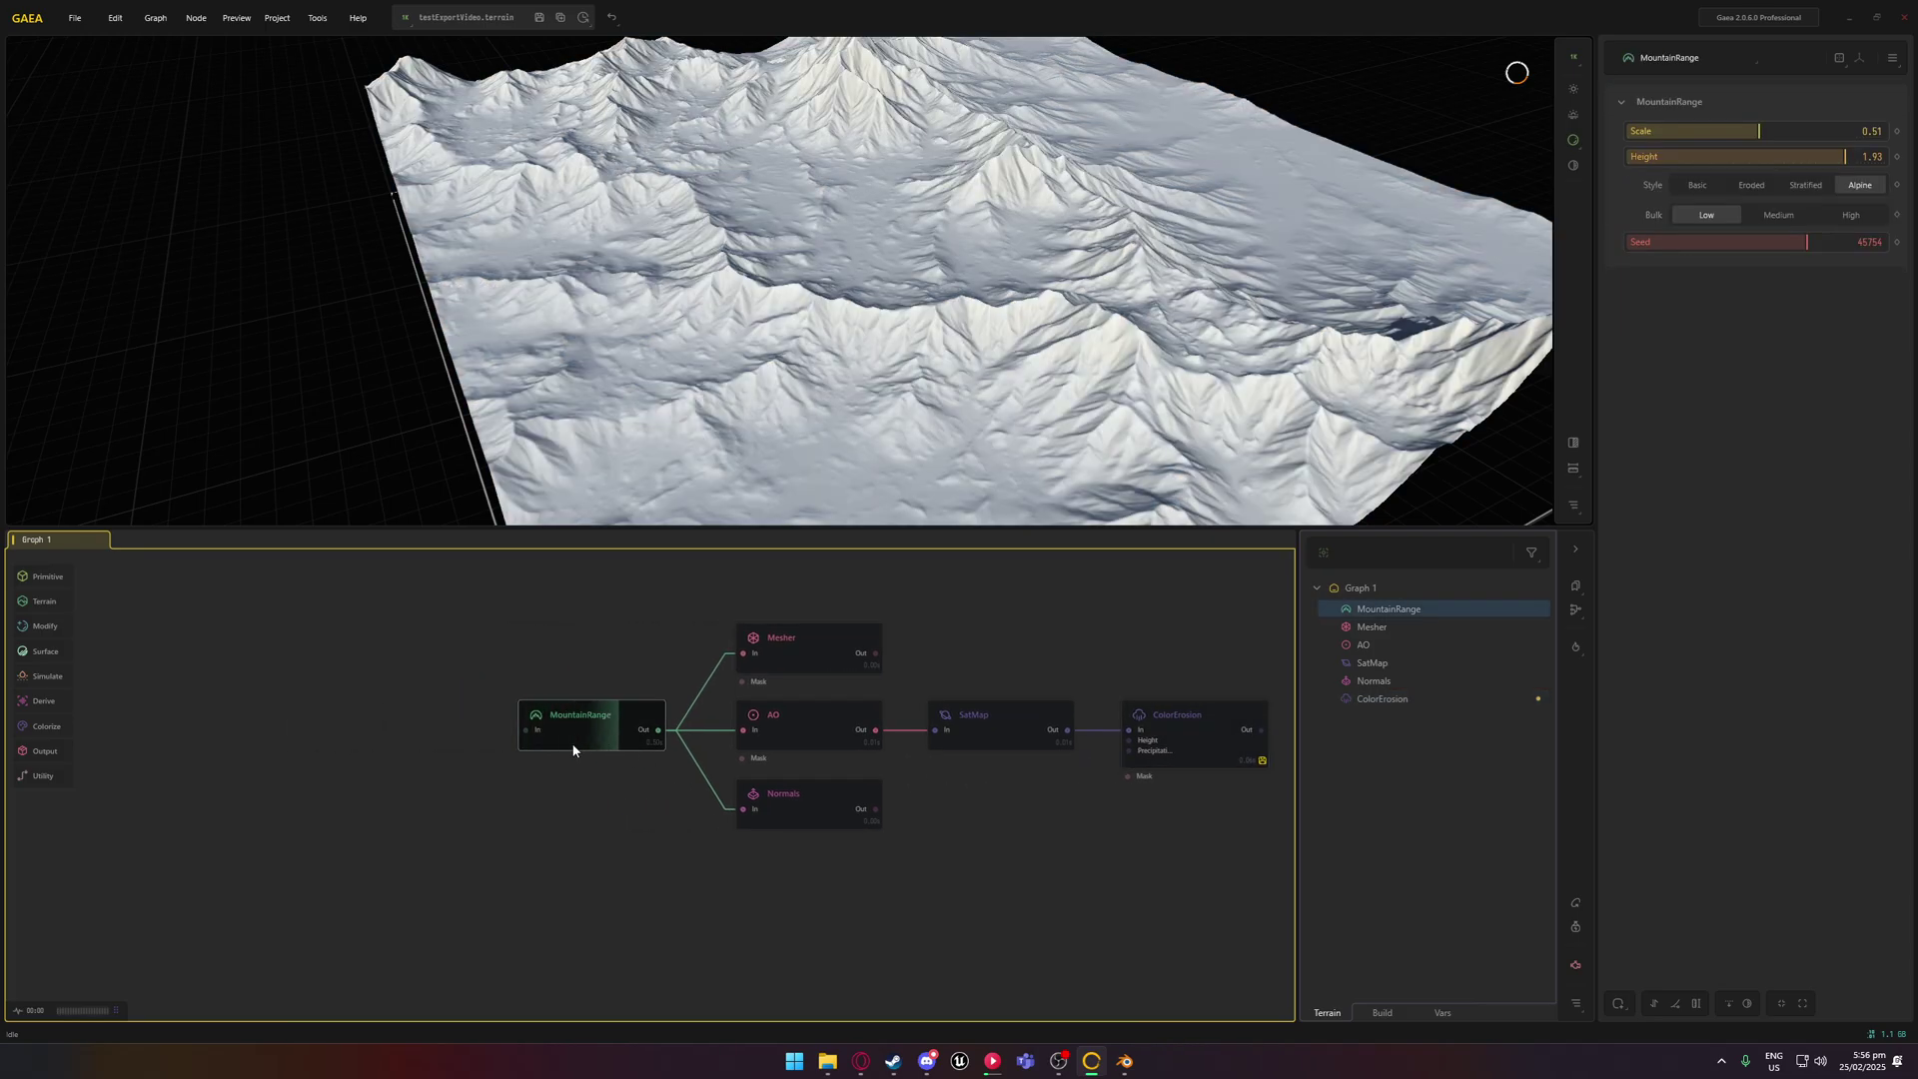
middle_click_drag(622, 779, 513, 779)
right_click(489, 741)
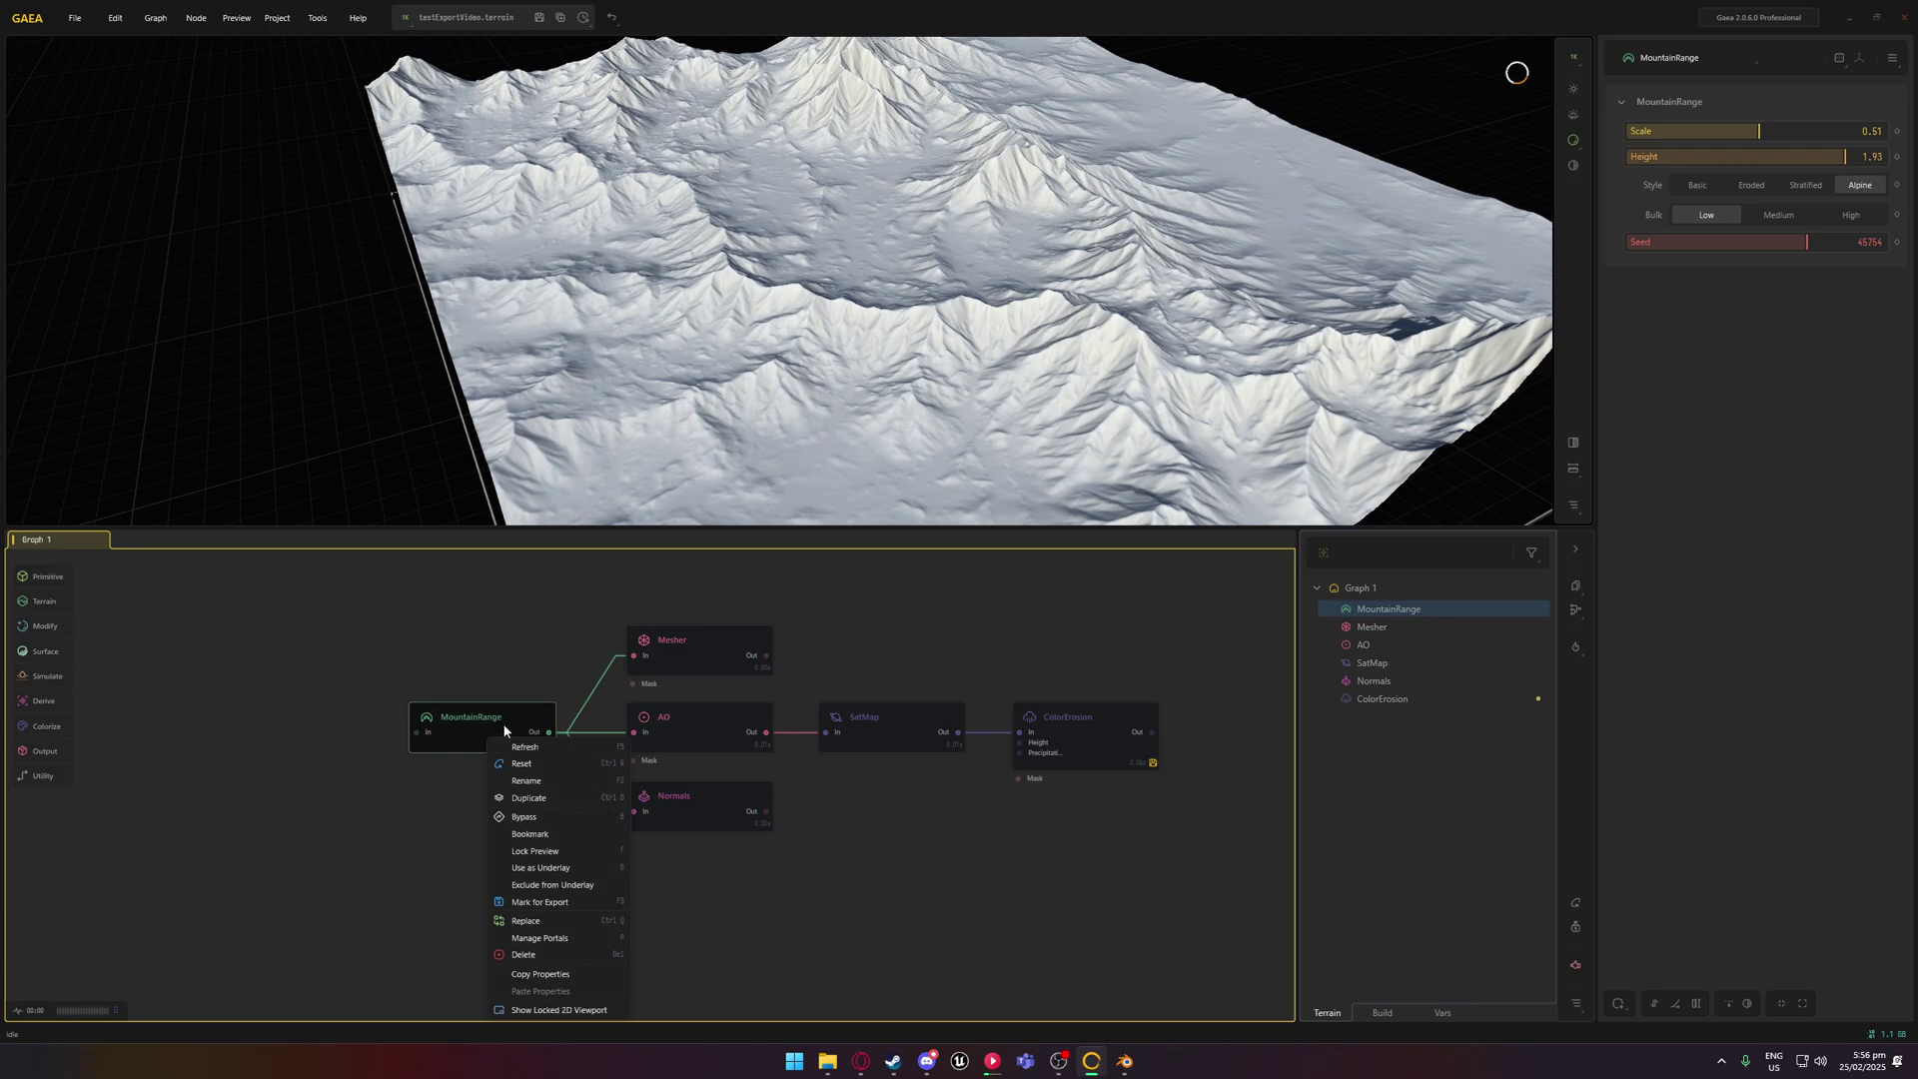
left_click(567, 903)
middle_click_drag(849, 807, 826, 832)
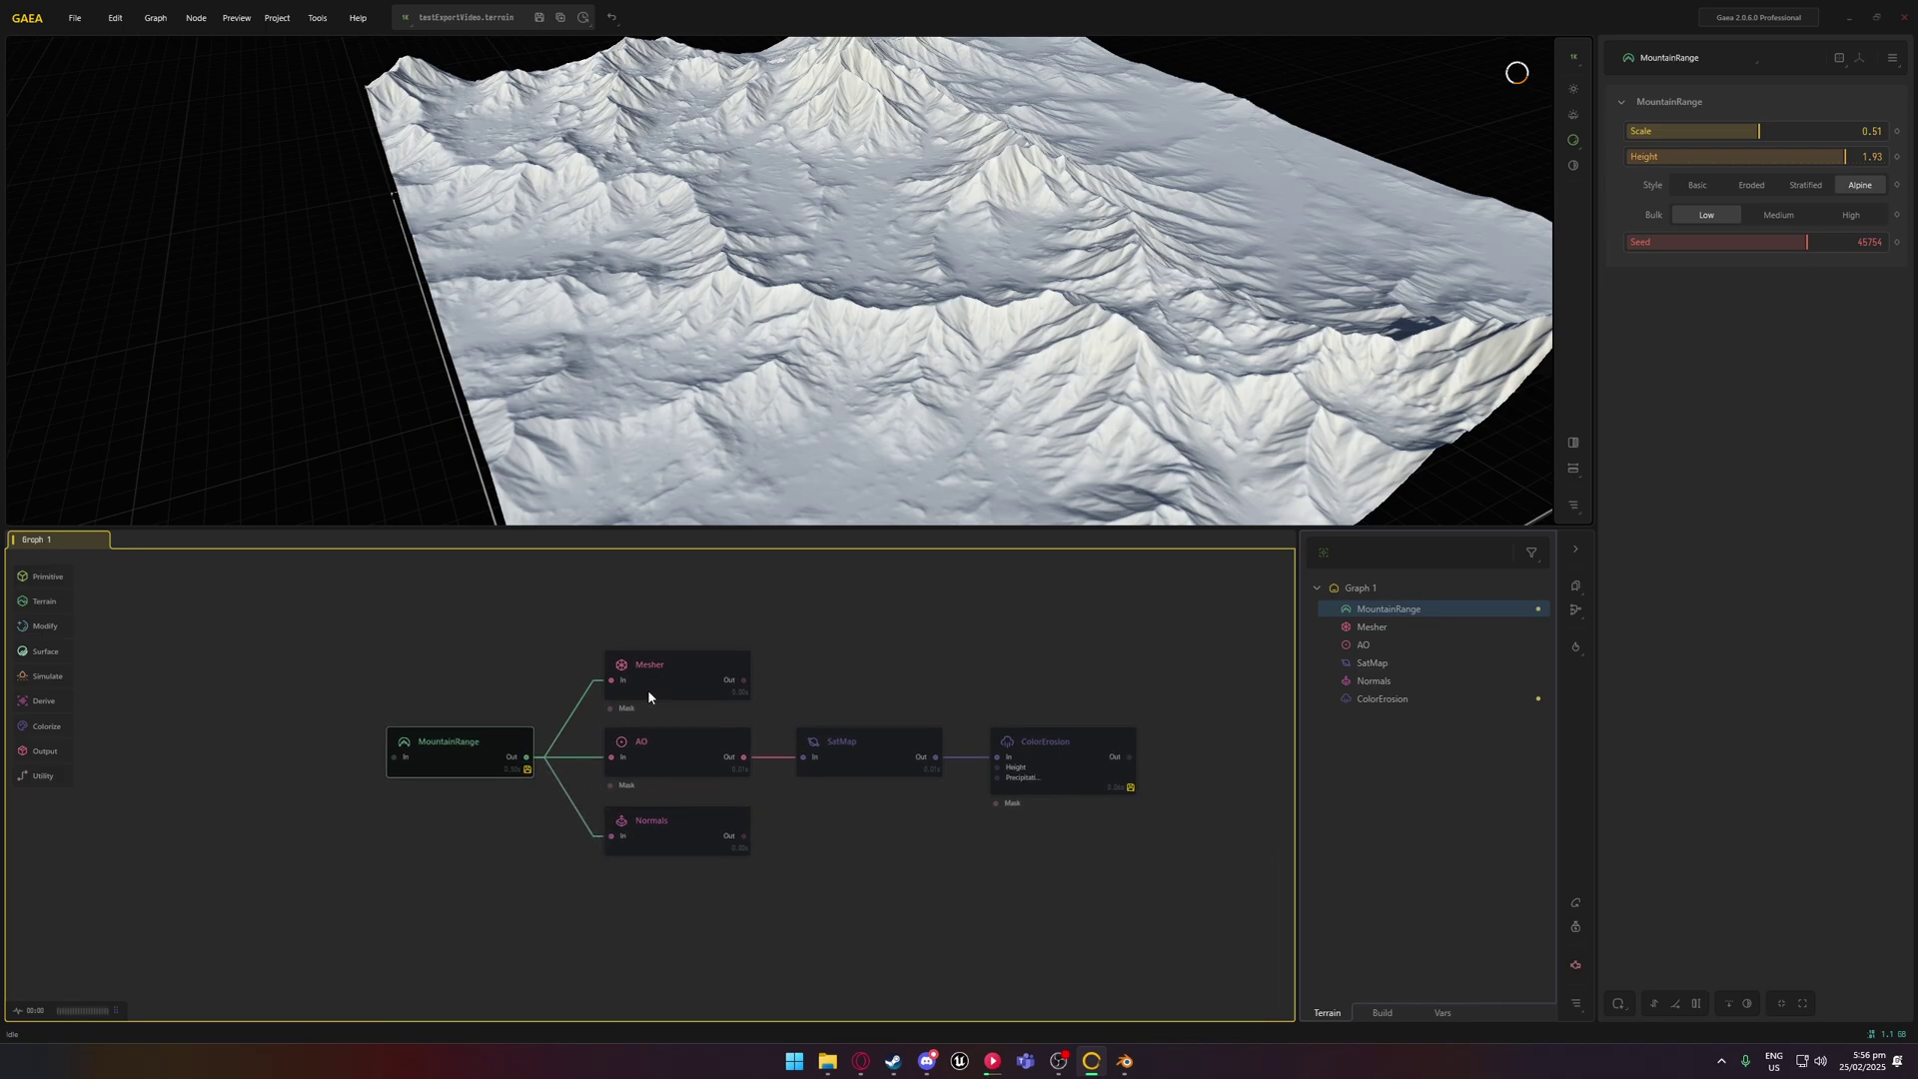
View the settings of the Mesher node and the ColorErosion node
left_click(710, 662)
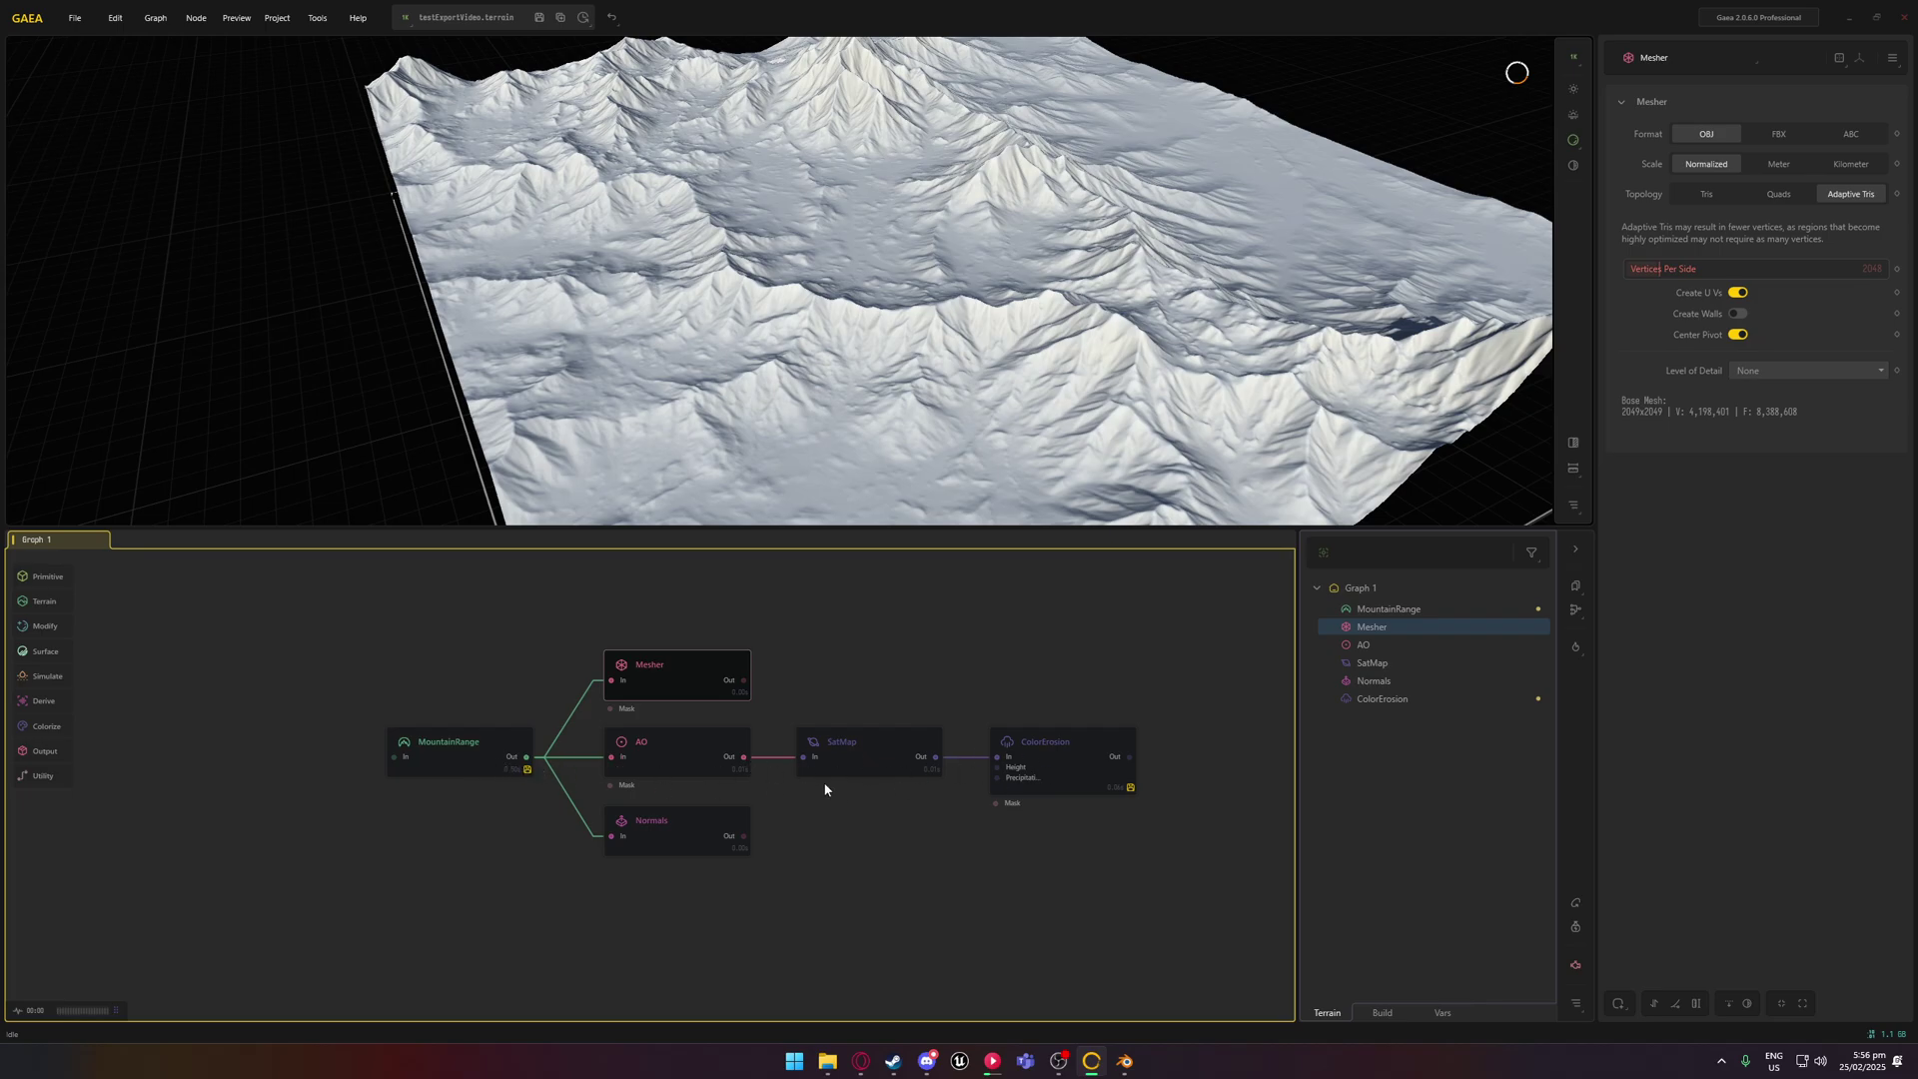
left_click(1077, 759)
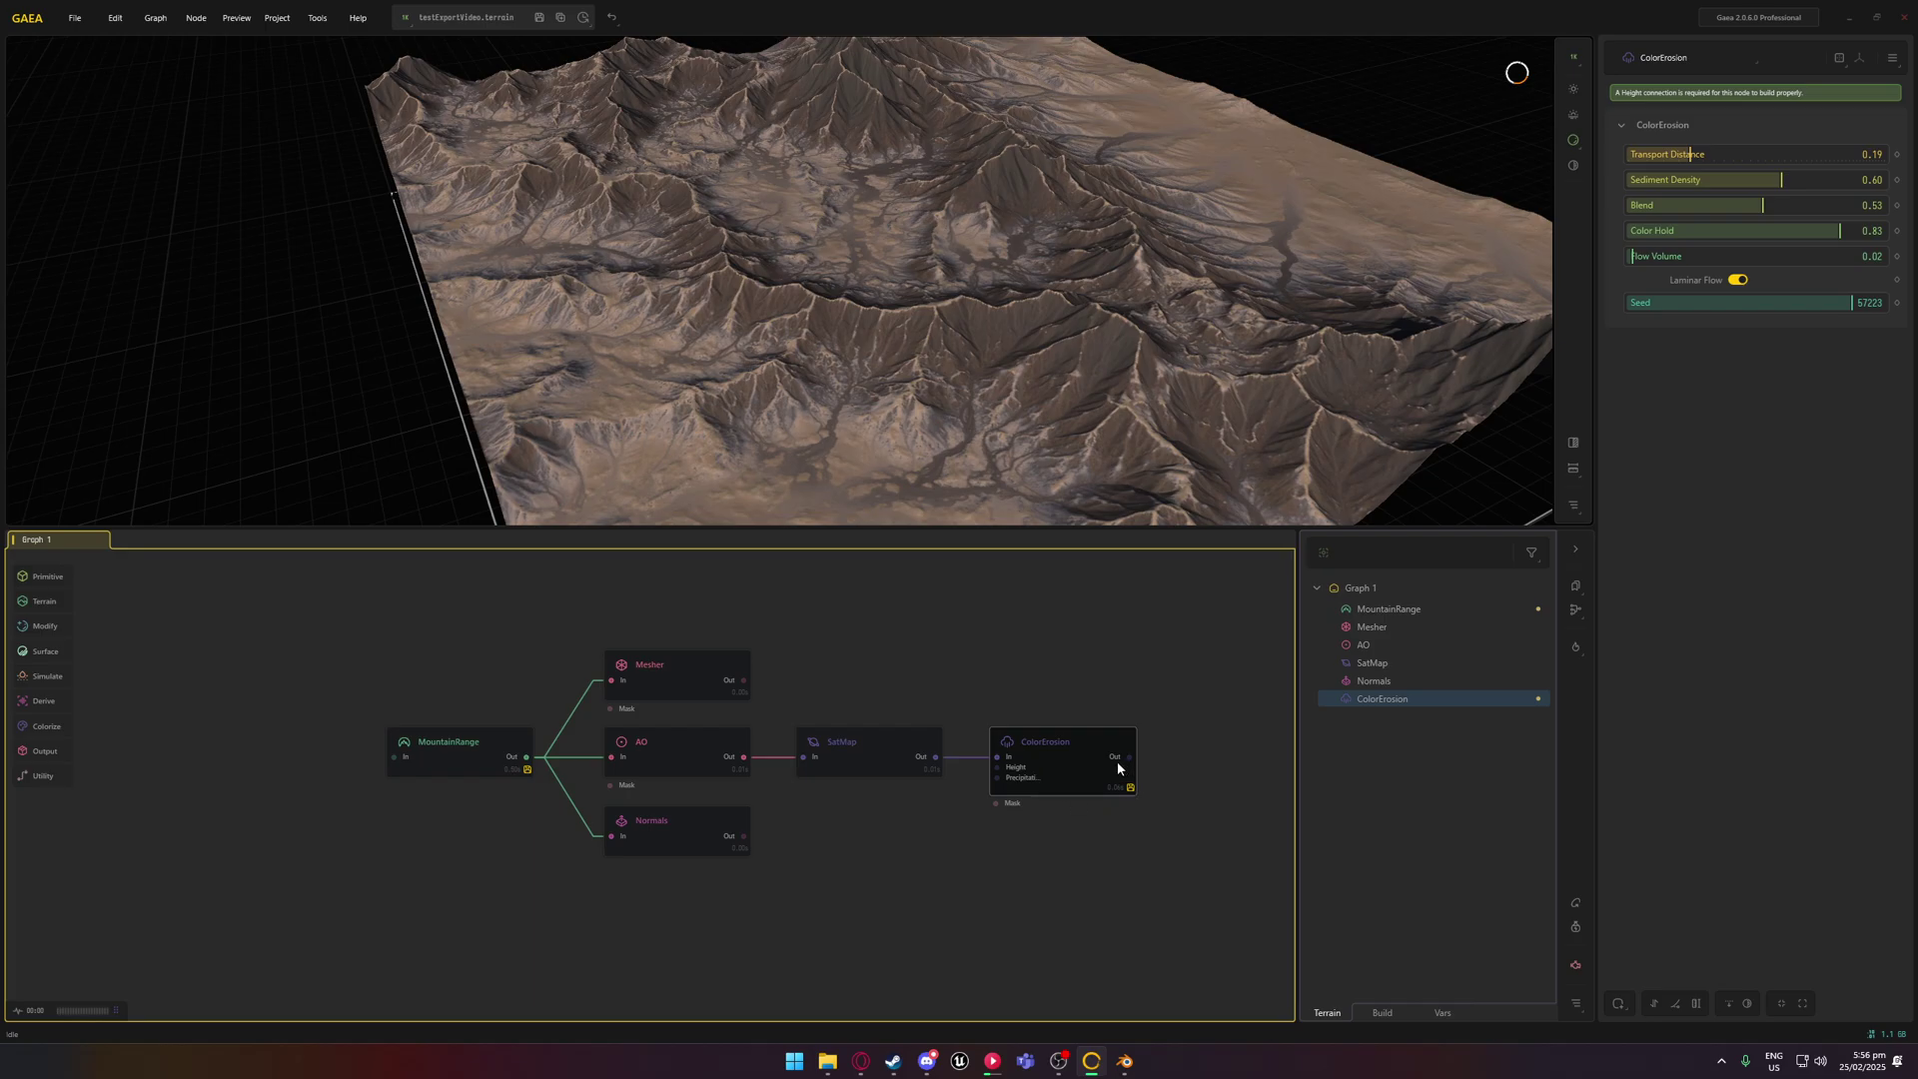